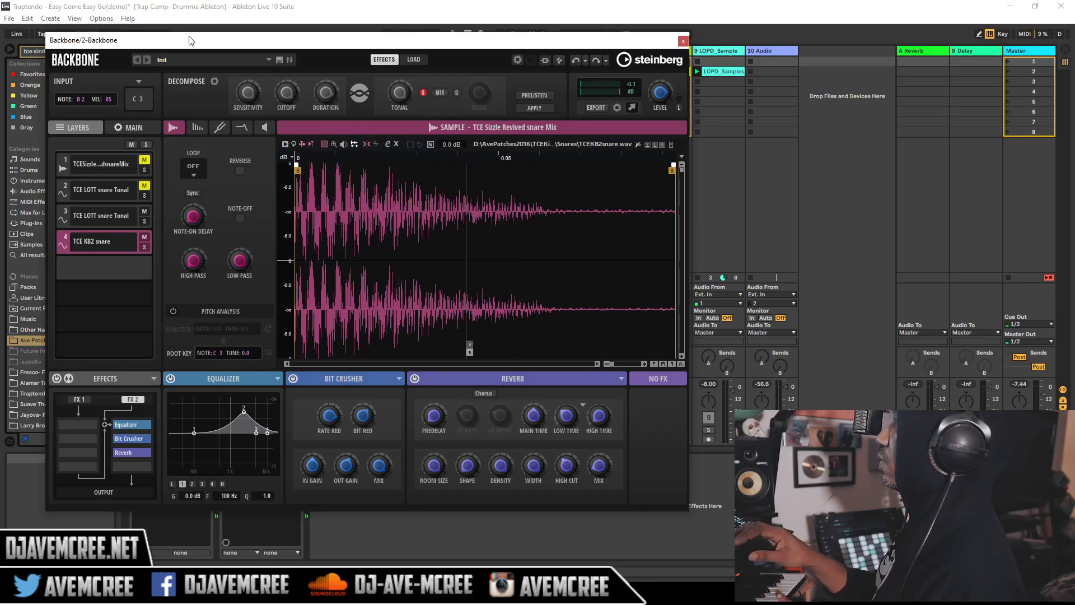
- Load TCE Sizzle Revived snare.wav from the browser's Snares folder into the first layer of the empty Backbone instance
left_click_drag(191, 40, 435, 49)
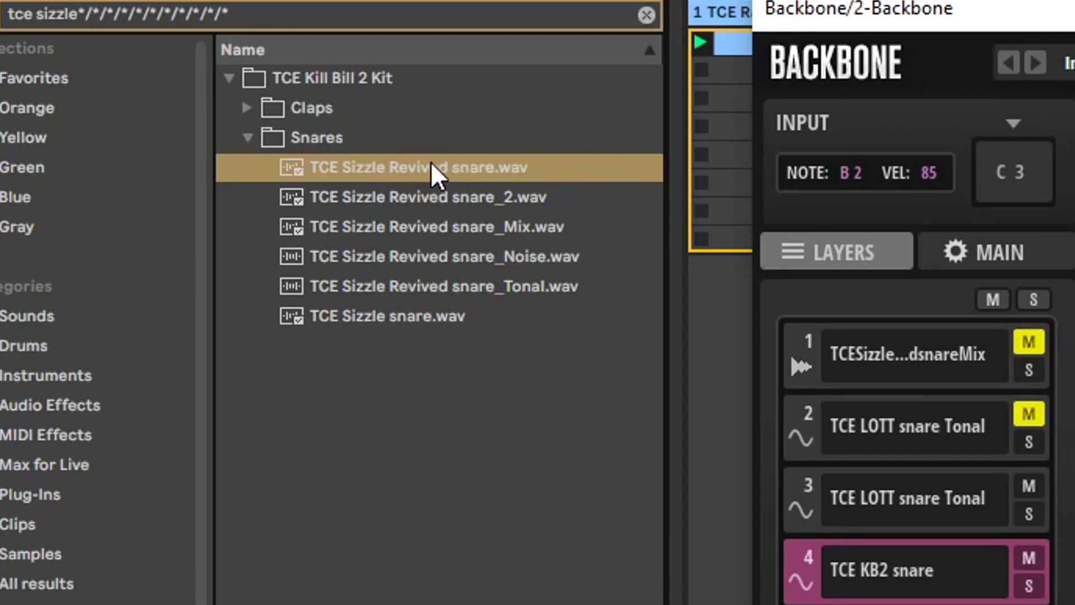
left_click(431, 162)
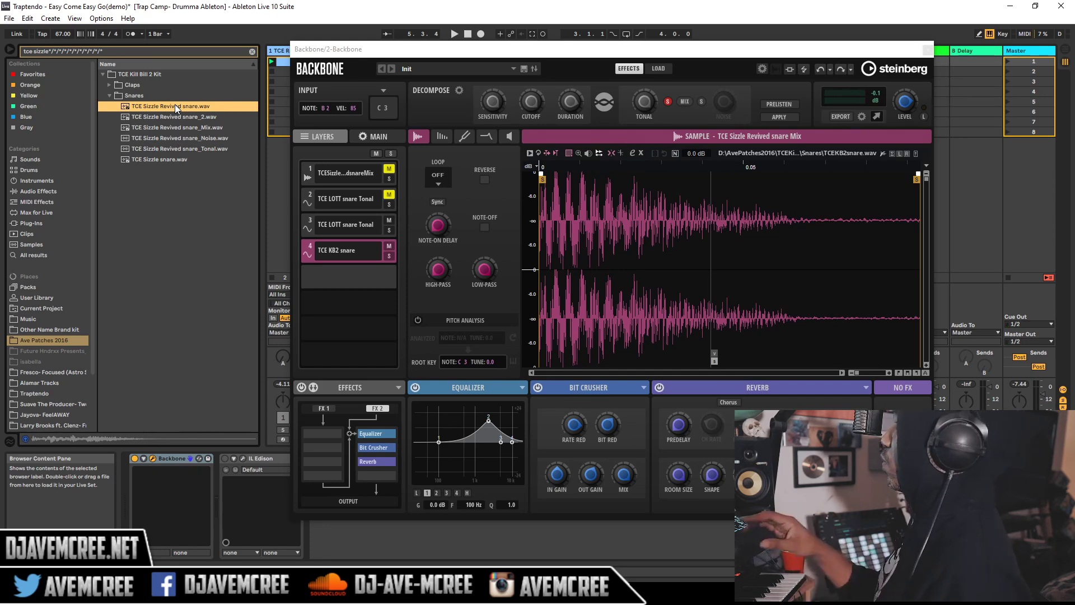
left_click_drag(487, 51, 246, 34)
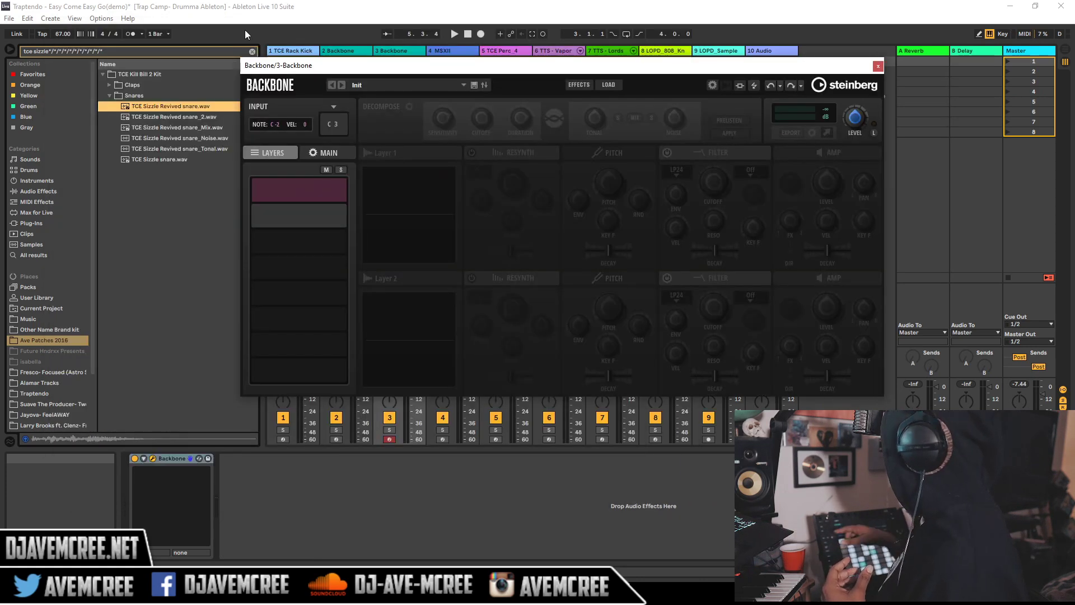
left_click_drag(474, 72, 342, 59)
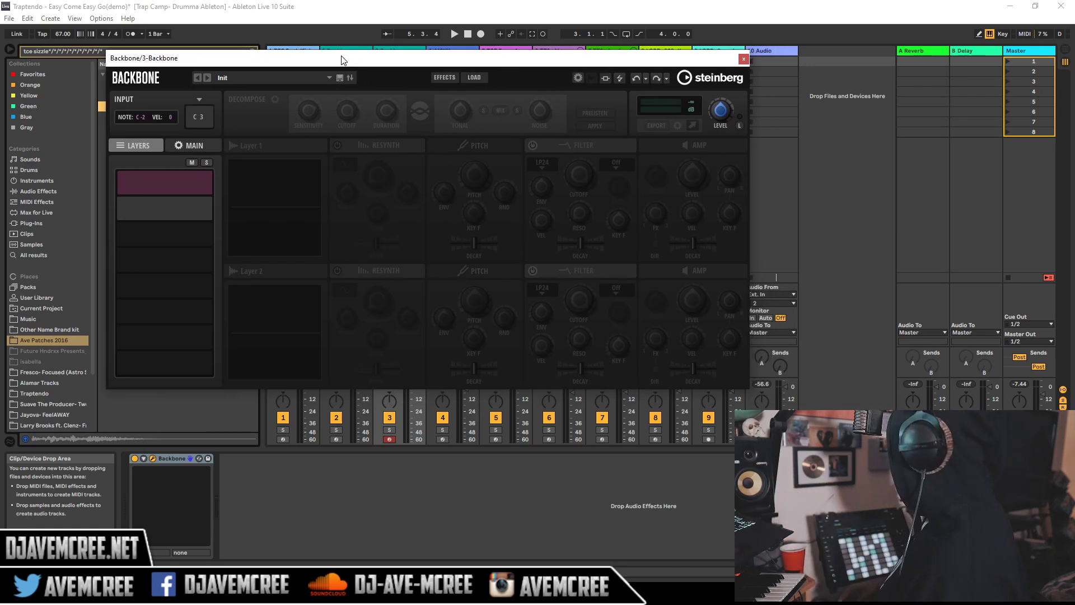
left_click_drag(342, 59, 401, 57)
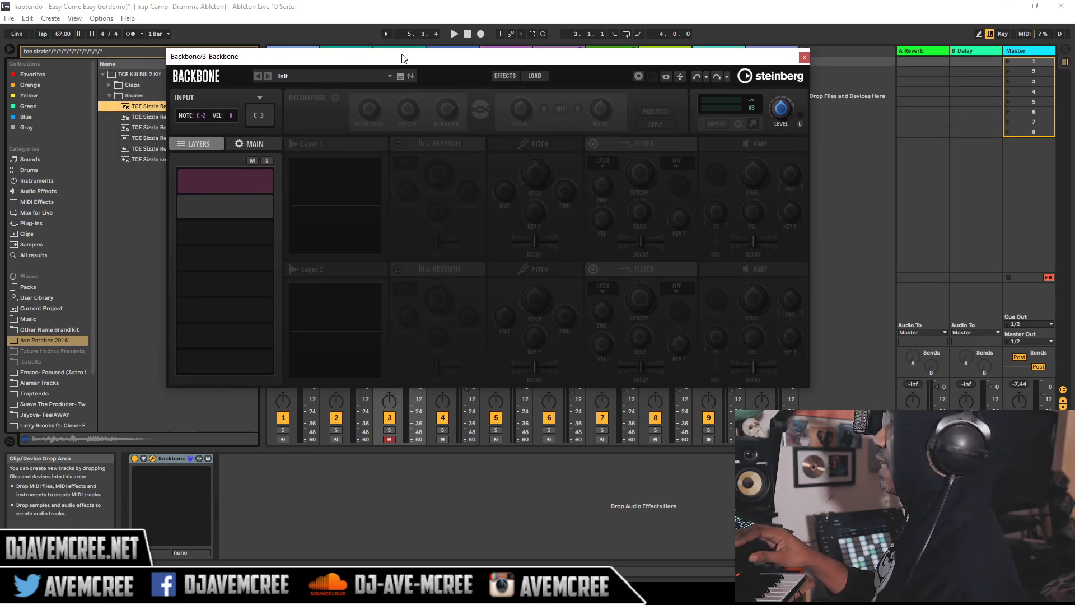
left_click_drag(139, 106, 224, 177)
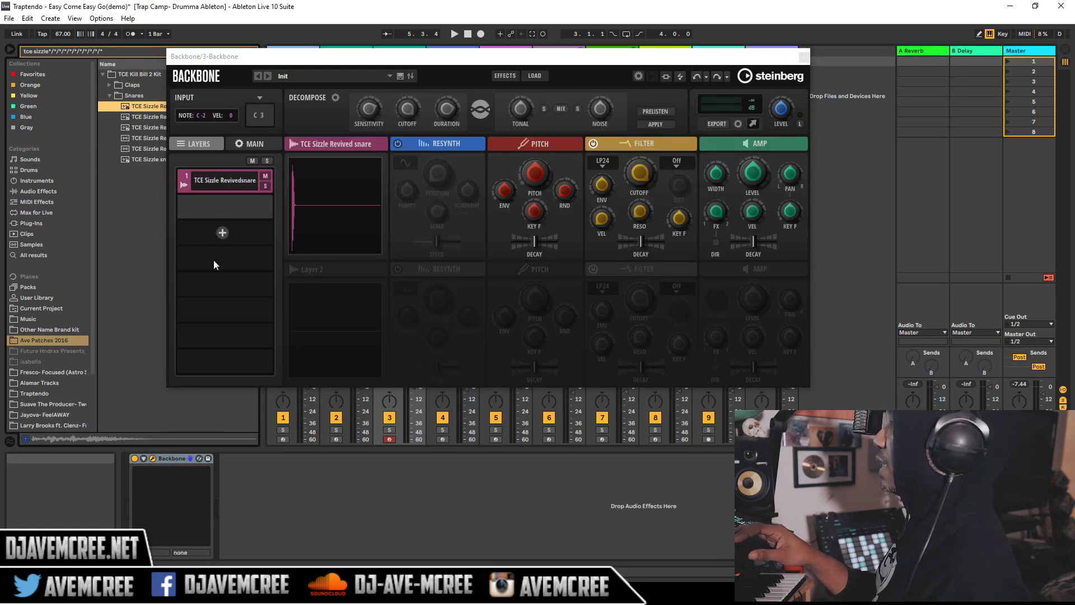
- Try the Decompose sensitivity on the loaded snare and turn on Decompose prelistening
left_click_drag(358, 57, 229, 48)
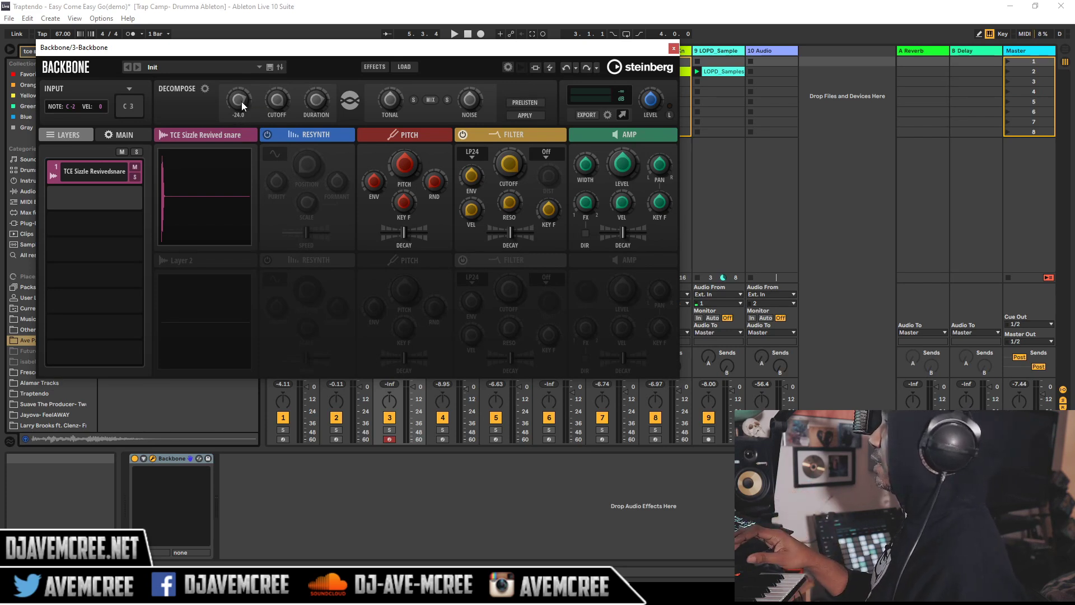
left_click_drag(243, 105, 234, 62)
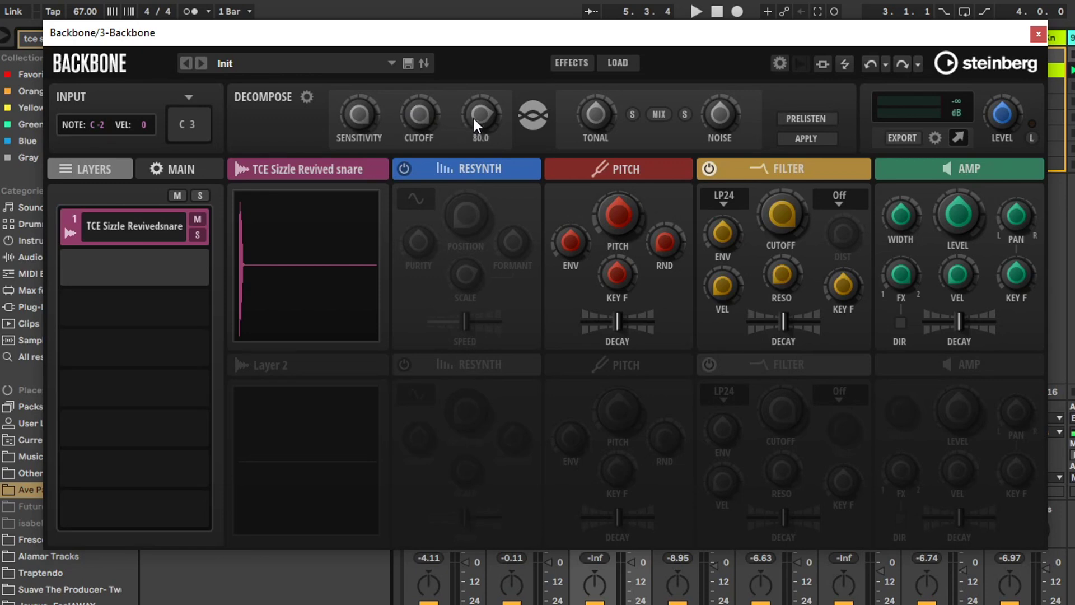
mouse_move(489, 107)
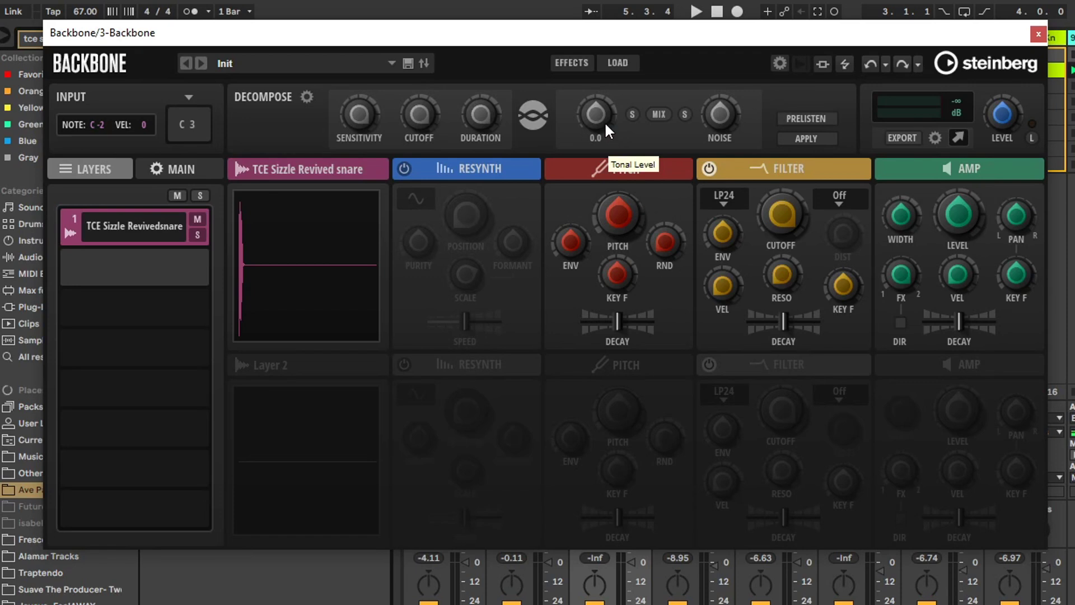
left_click(809, 118)
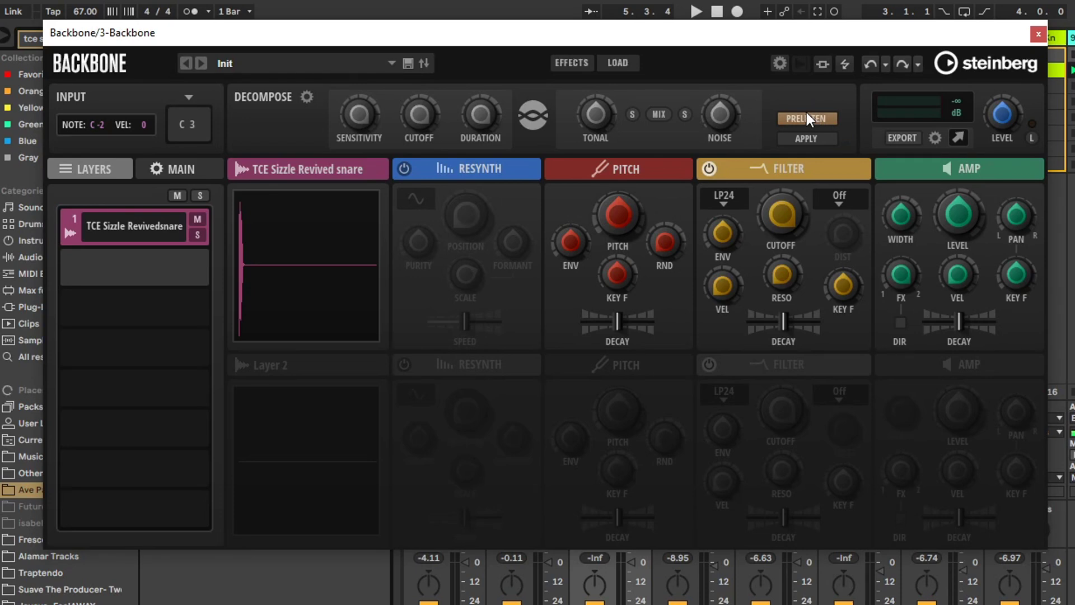
- Solo the snare's tonal component in the Decompose section and try its level
left_click(632, 114)
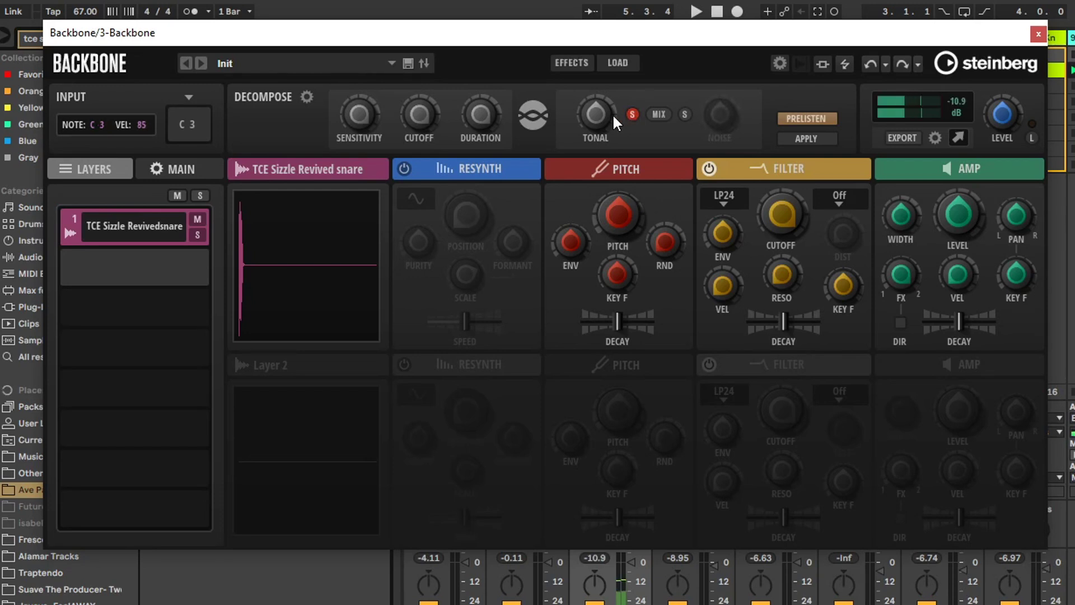
mouse_move(590, 109)
mouse_move(576, 26)
left_mouse_down()
mouse_move(578, 14)
mouse_move(626, 214)
mouse_move(564, 11)
left_mouse_up()
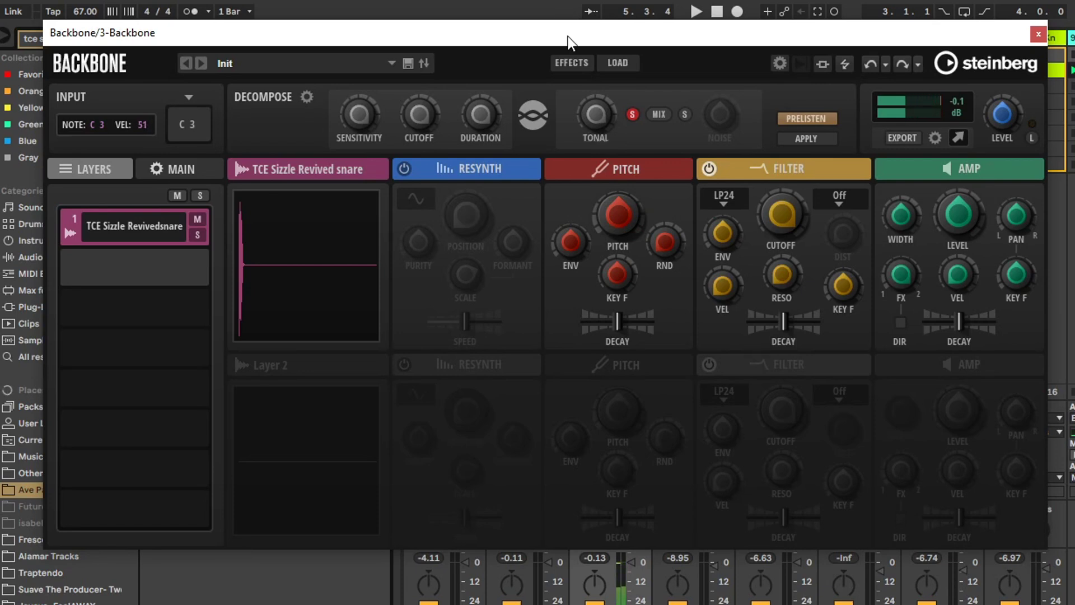
- Solo the noise component, lower its level to about -6, and return to auditioning the full mix
left_click(684, 114)
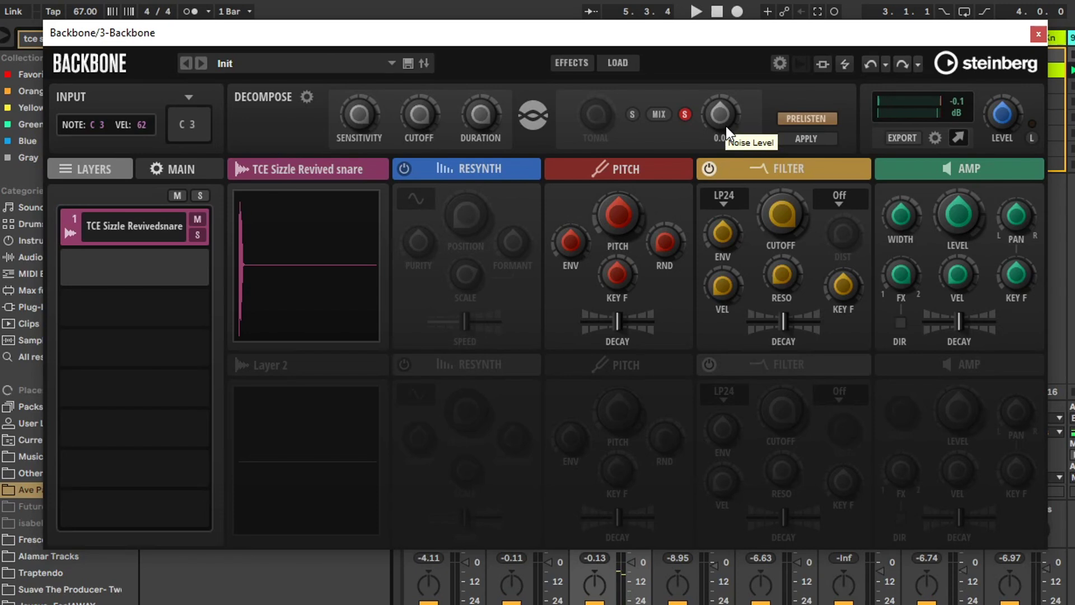
left_click_drag(723, 119, 741, 184)
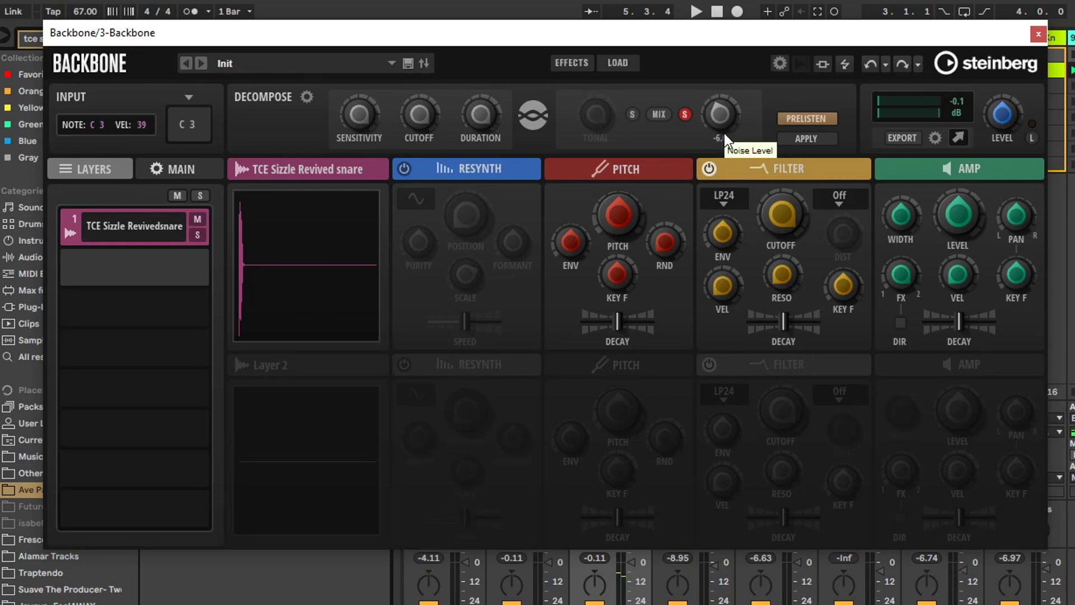
left_click(684, 114)
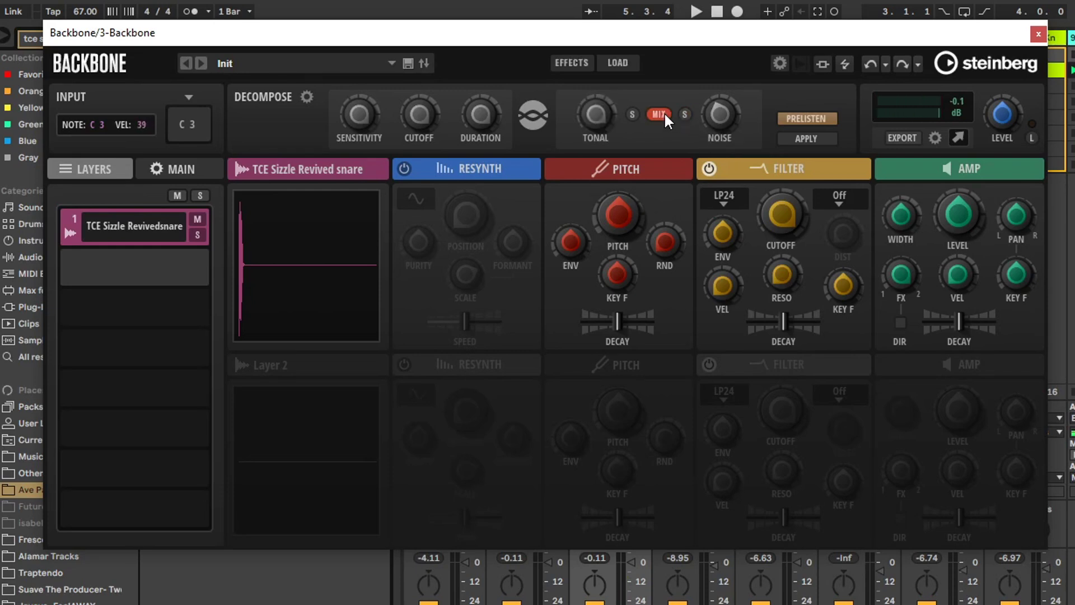
left_click(664, 112)
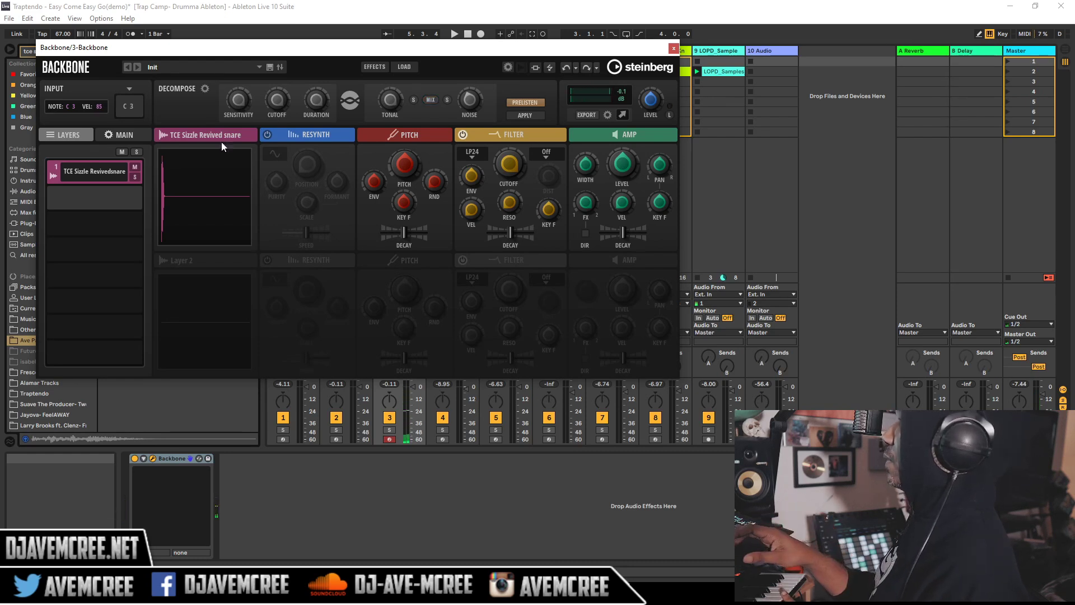
- Audition the original TCE Sizzle Revived snare.wav in the browser, and apply Decompose to split the loaded snare into tonal and noise layers
left_click_drag(312, 57, 497, 61)
left_click(173, 106)
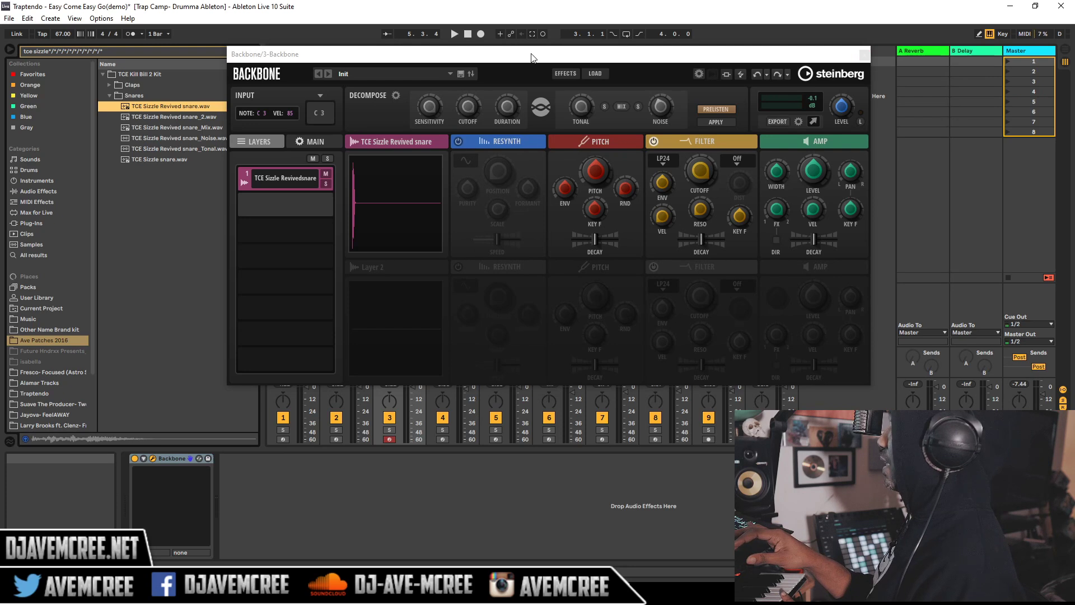
left_click_drag(532, 58, 381, 53)
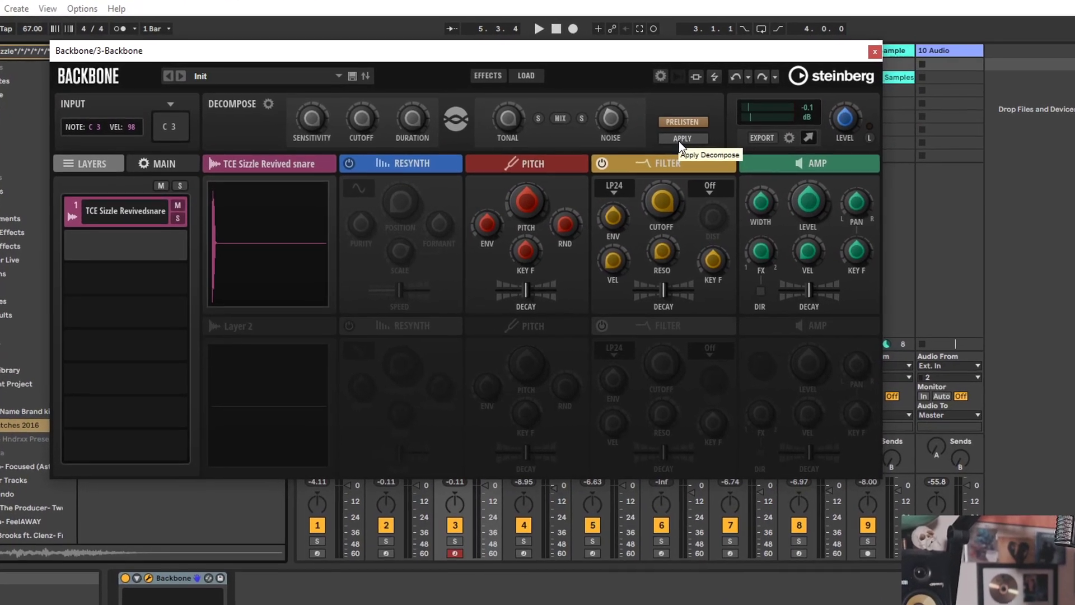
left_click(659, 135)
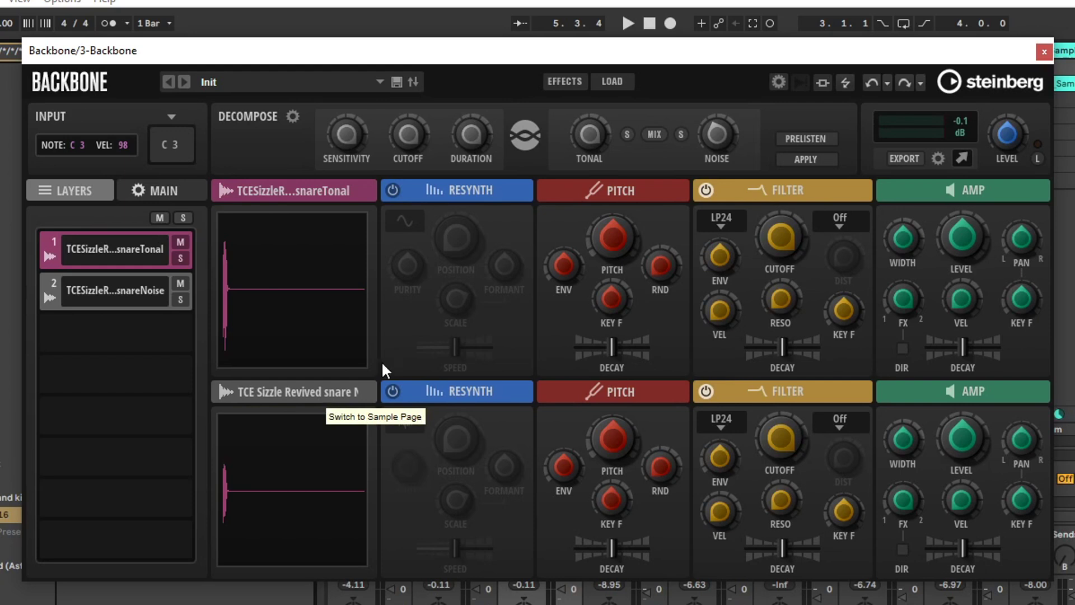
- Enable Resynth on the tonal layer, try a higher Position, and solo that layer
left_click(393, 190)
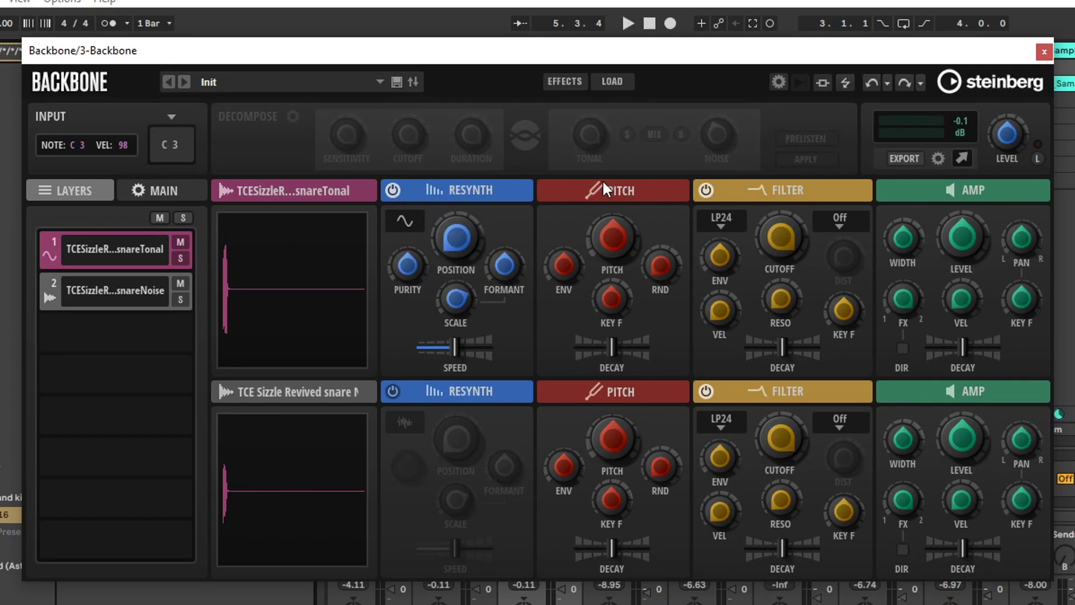
mouse_move(446, 240)
left_click_drag(448, 240, 425, 98)
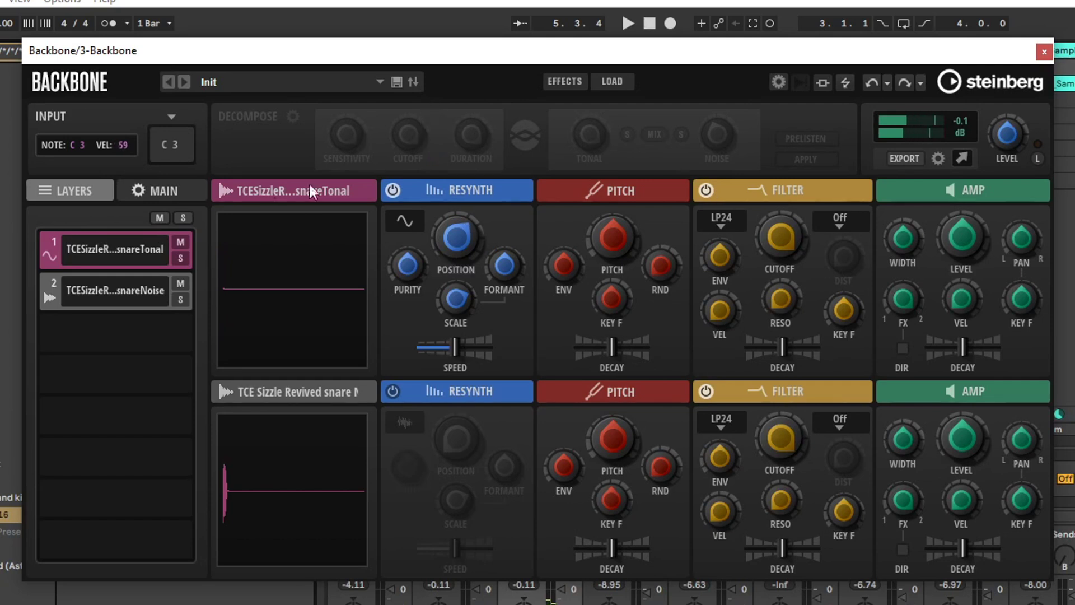
left_click(181, 257)
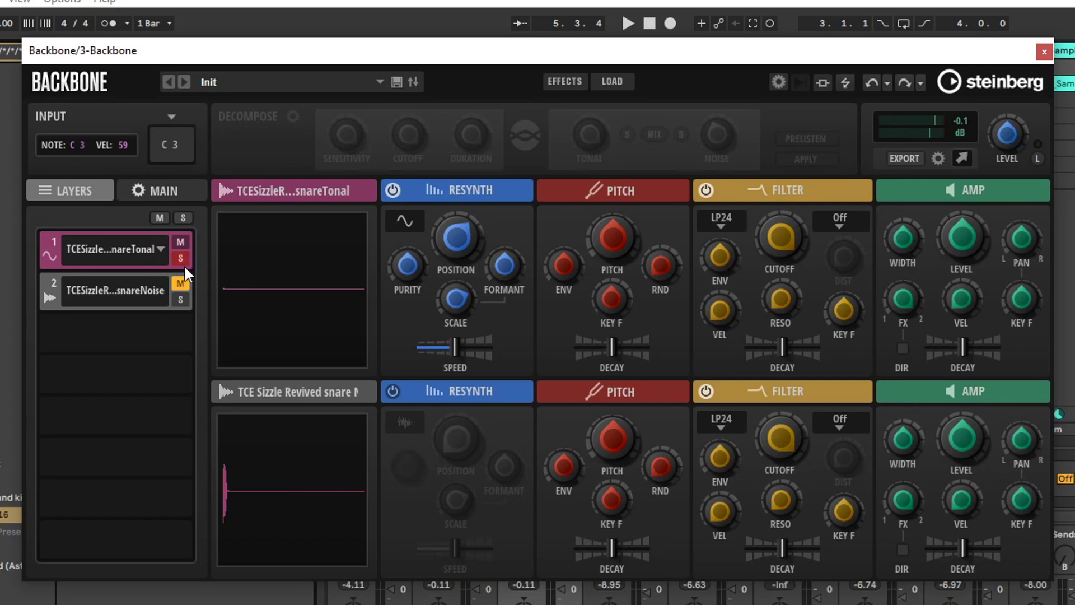
- Shift the soloed tonal layer's Resynth formant down to -80
mouse_move(398, 275)
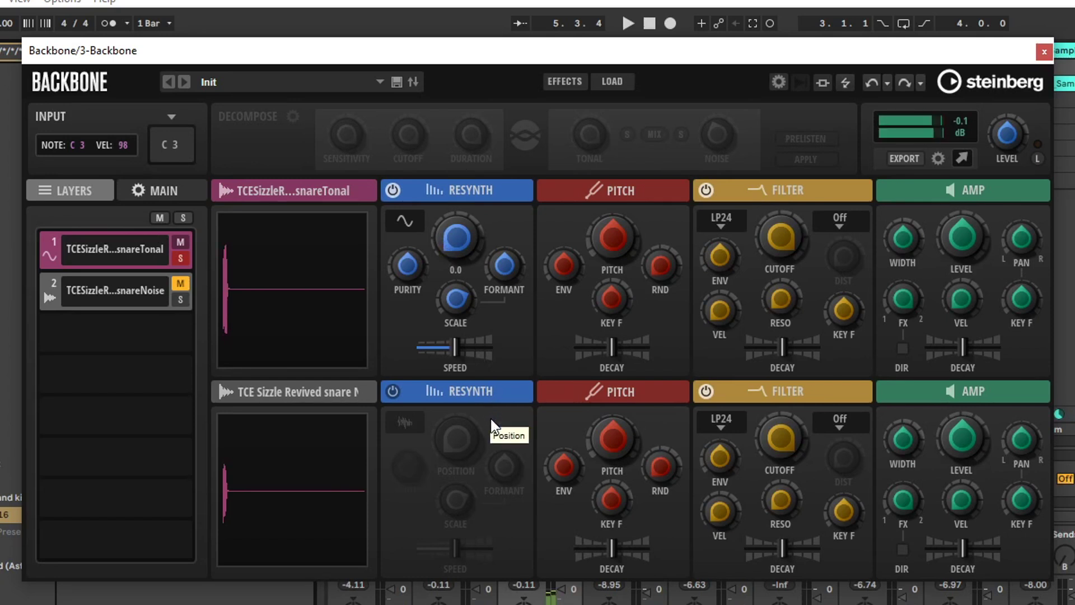
mouse_move(520, 278)
left_click_drag(516, 270, 505, 264)
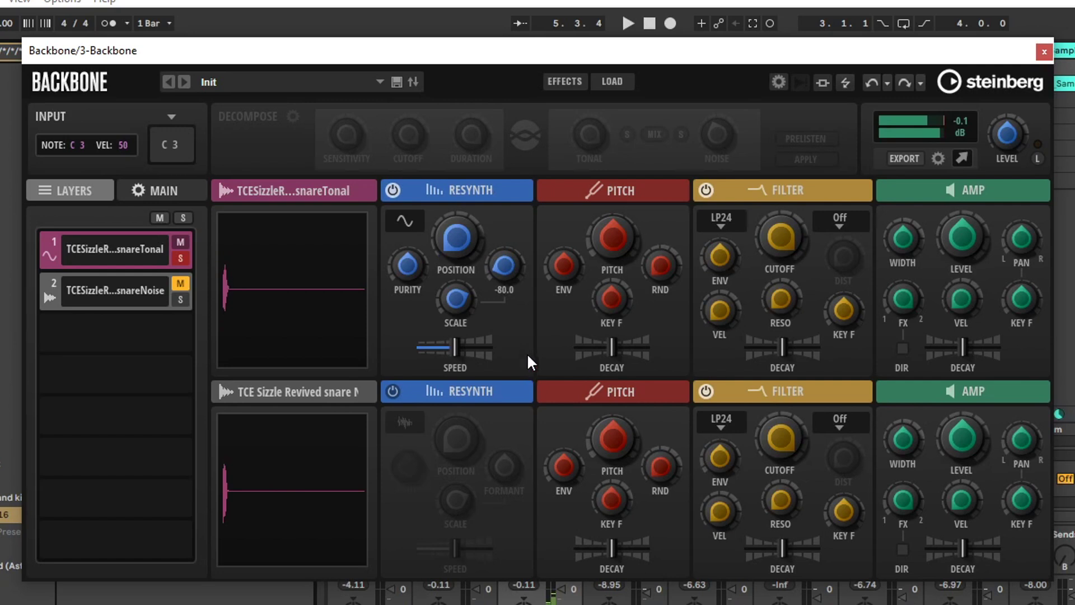
- Try the noise Resynth mode on the tonal layer with Position 0 and Formant -36, then switch back to the sine mode
left_click(405, 222)
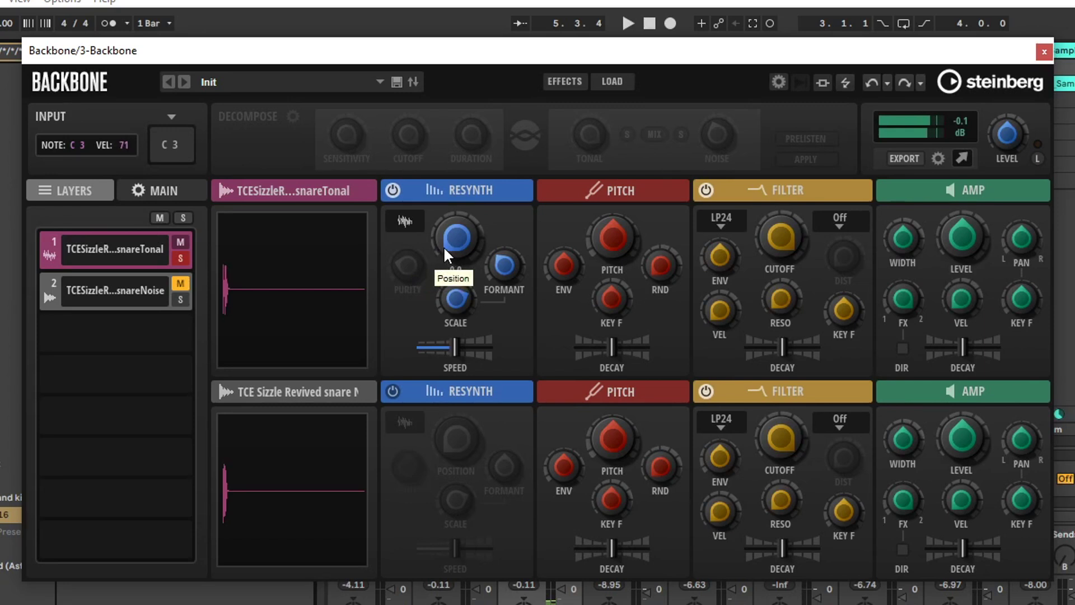
left_click_drag(443, 246, 453, 242)
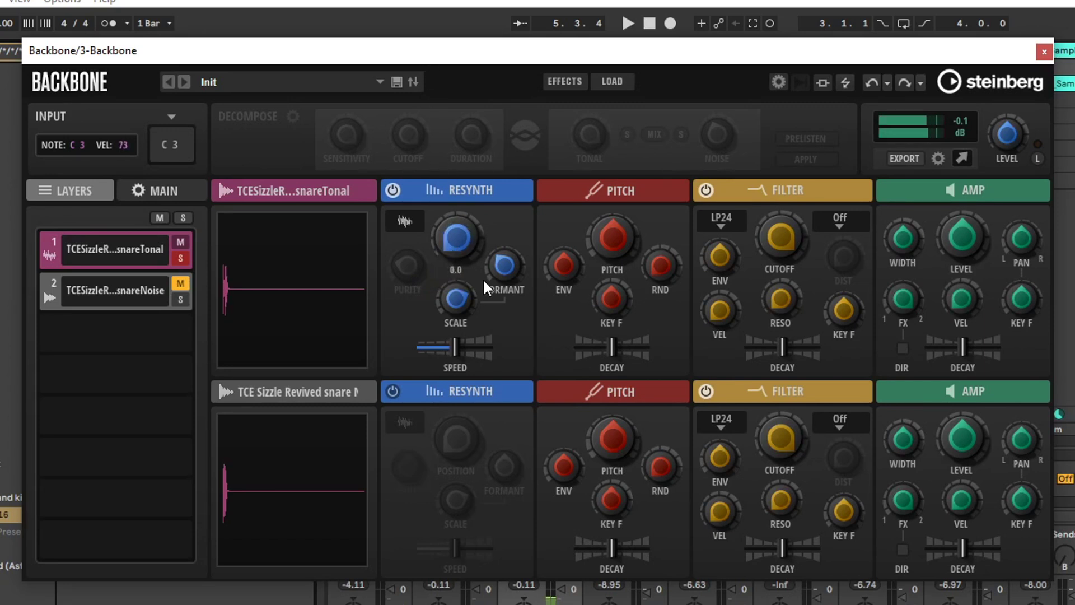
mouse_move(495, 281)
left_click_drag(505, 273, 469, 145)
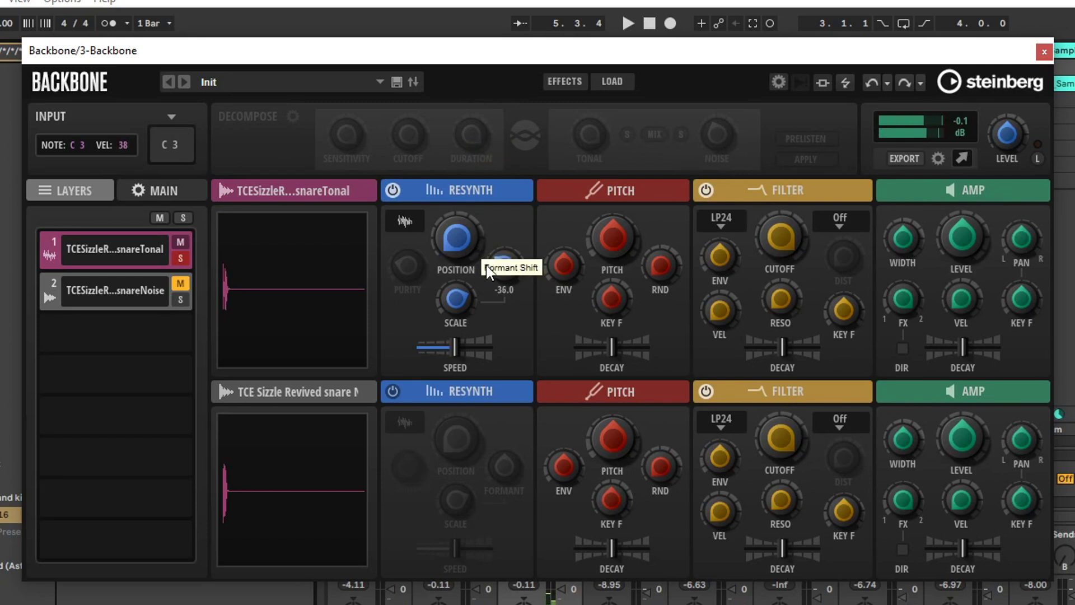
left_click(404, 222)
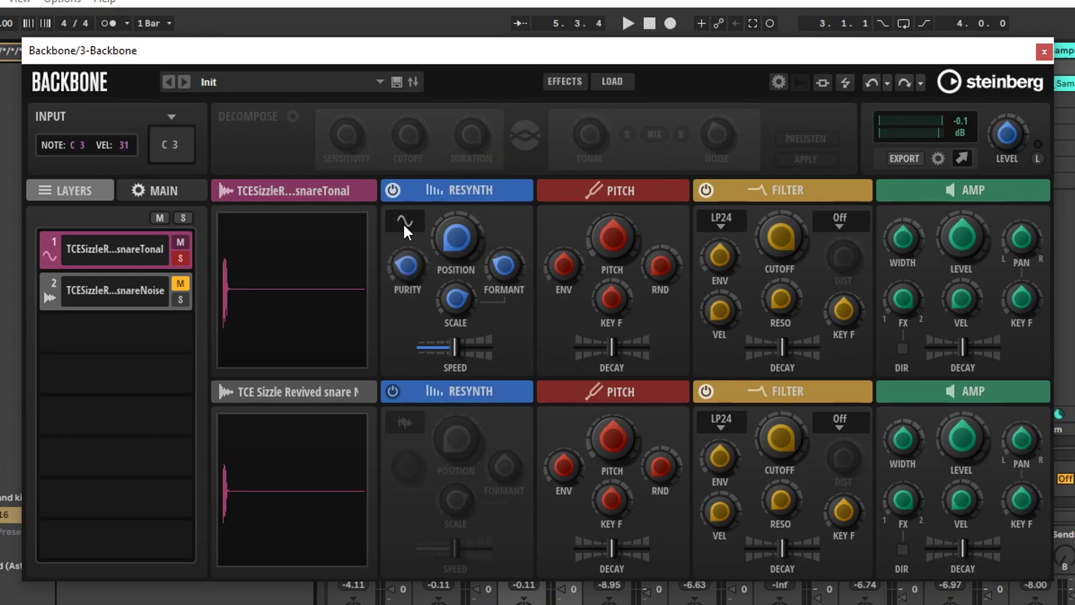
- Raise the tonal layer's Resynth formant and set its Speed slightly below the middle of the range
mouse_move(506, 263)
left_click_drag(508, 259, 489, 193)
mouse_move(446, 361)
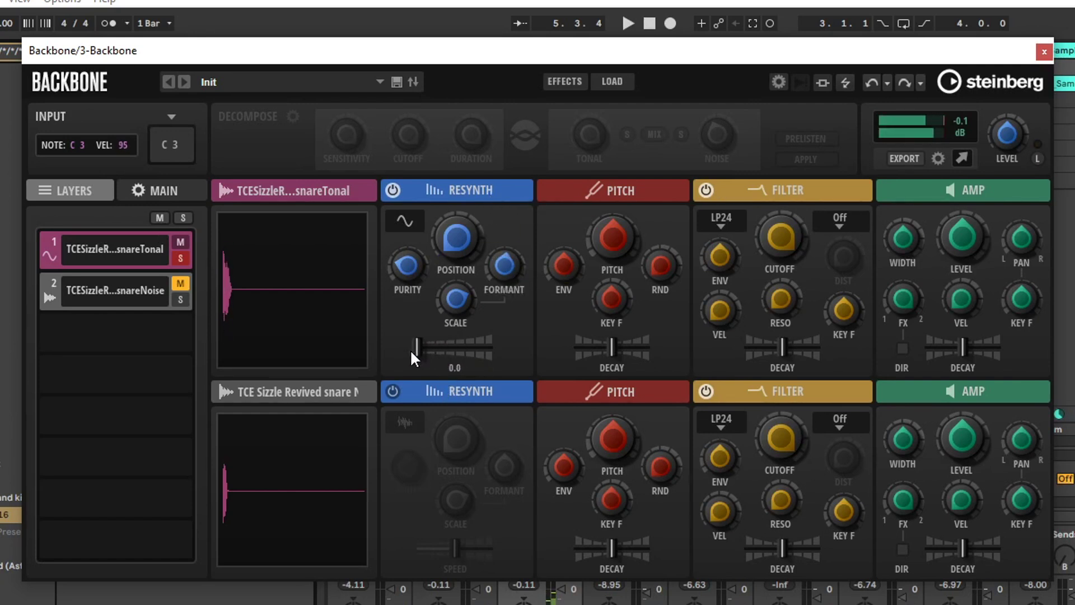
left_click_drag(415, 347, 446, 342)
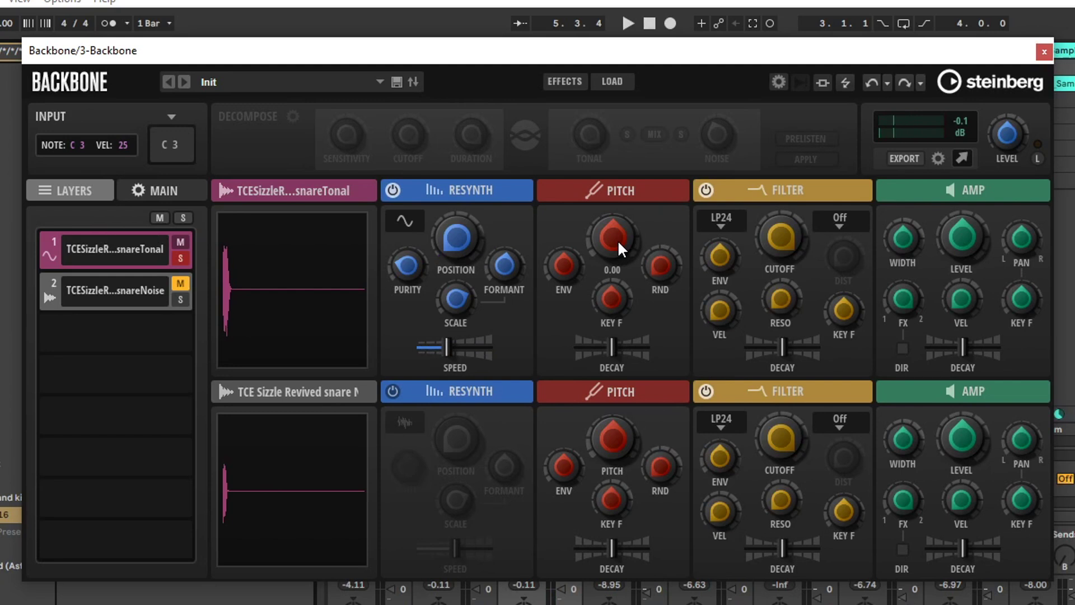
- Adjust the tonal layer's pitch and filter, using a cutoff of 5298 Hz and a longer filter decay offset
left_click_drag(593, 209, 596, 221)
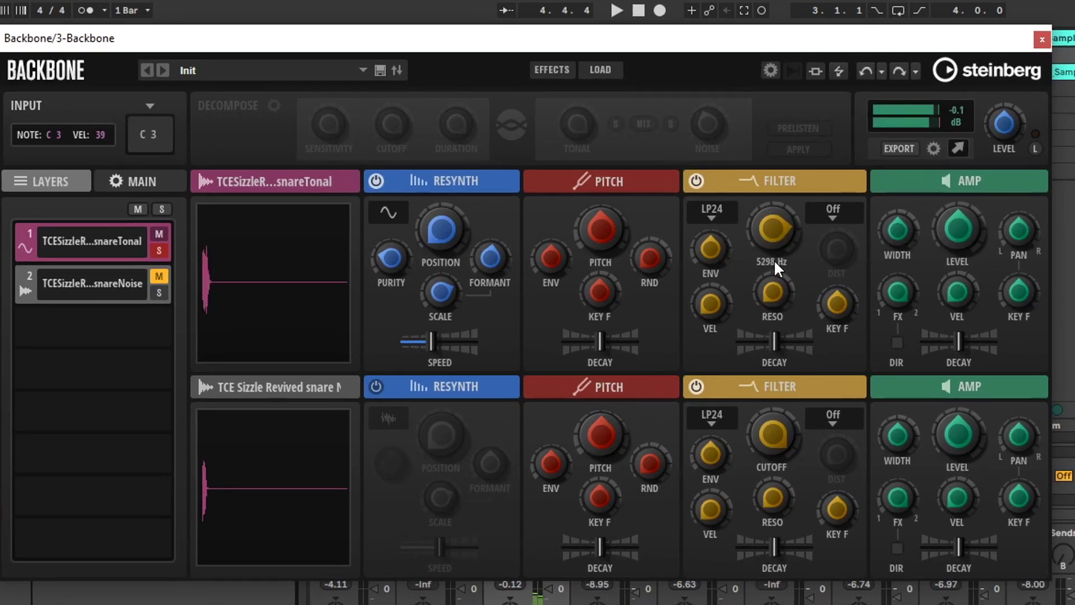
mouse_move(760, 333)
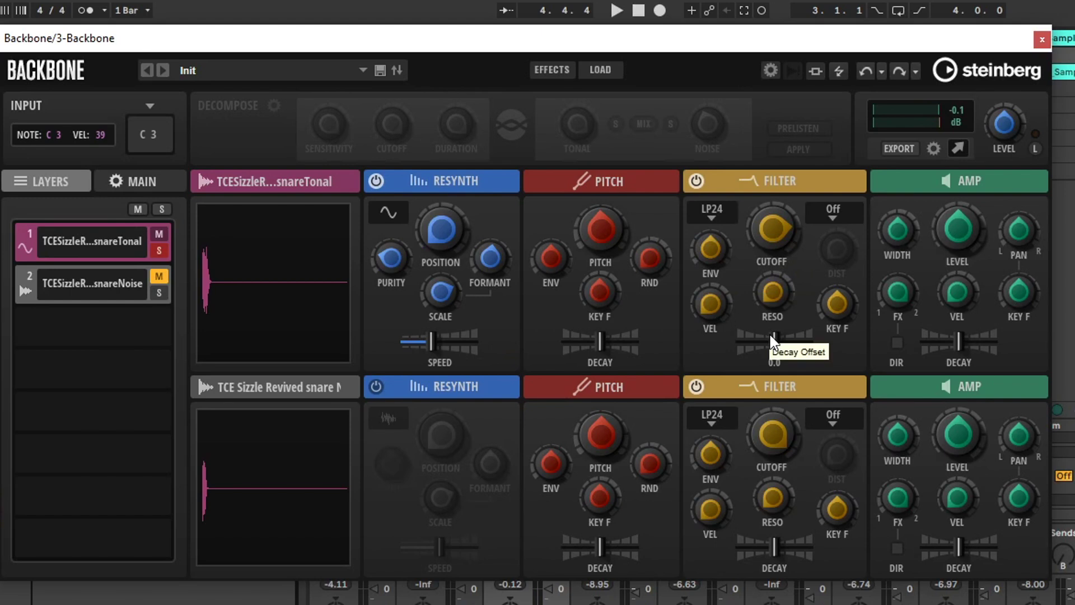
left_click_drag(771, 337, 798, 339)
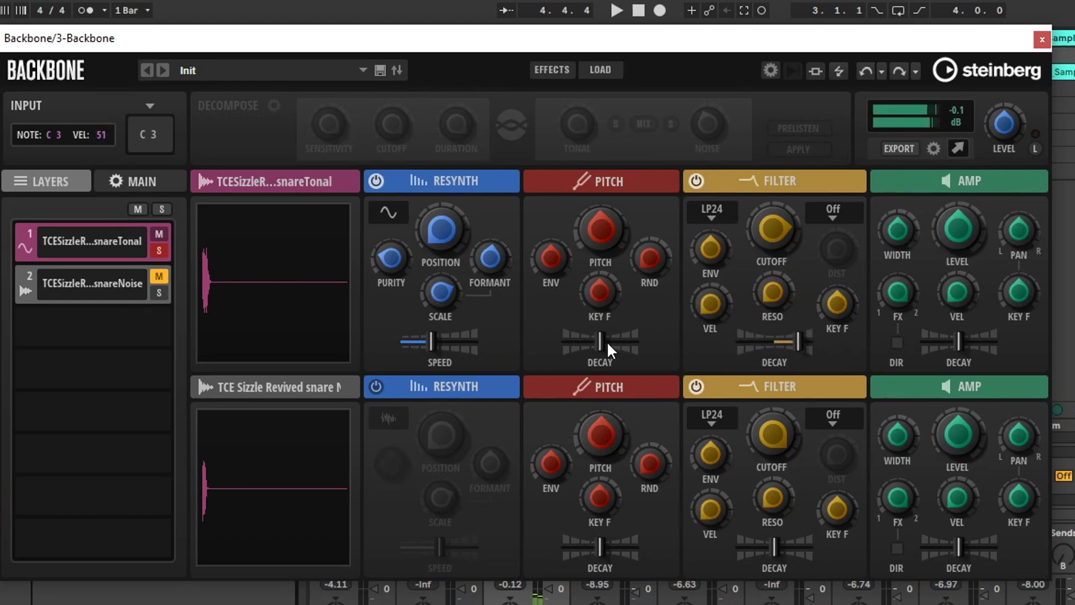
- Raise the tonal layer's pitch decay offset to 97.6 and try its random pitch amount
left_click_drag(597, 341, 634, 348)
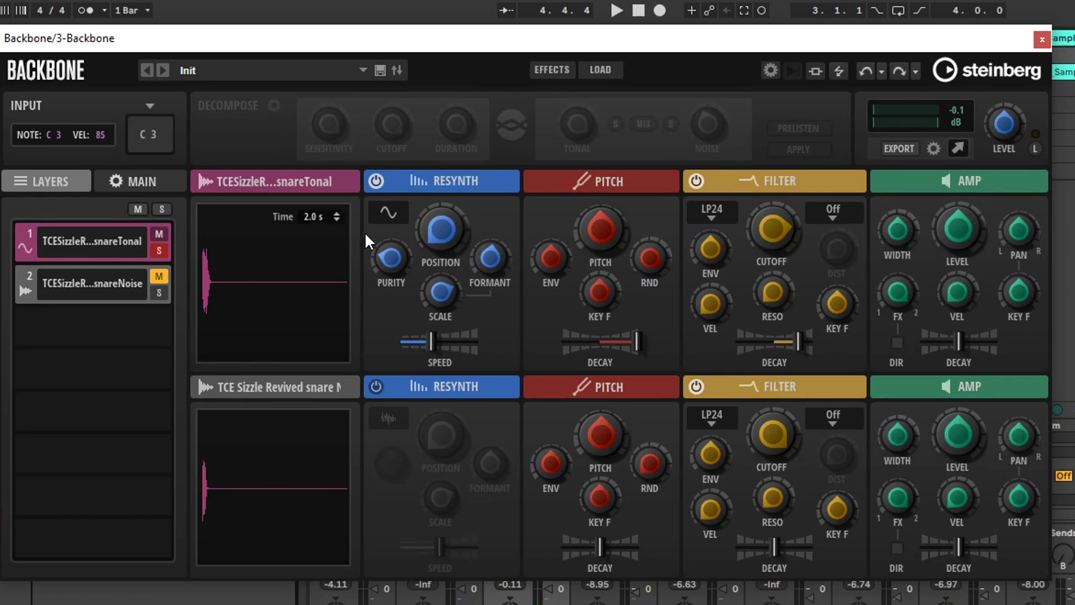
left_click_drag(653, 259, 678, 521)
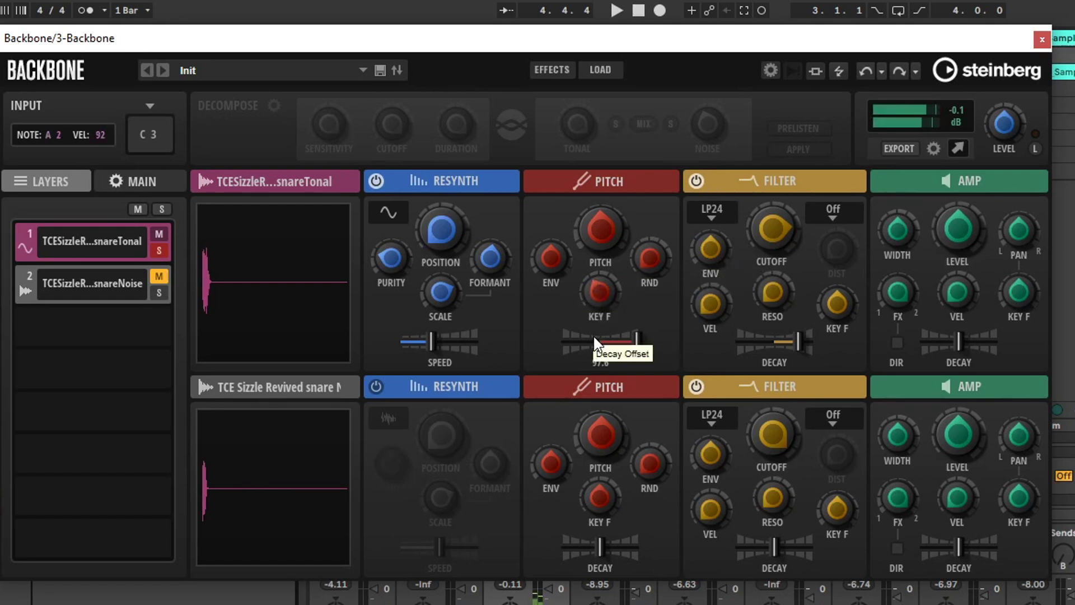
- Reset the tonal layer's pitch decay offset and enable Resynth on the noise layer with a faster Speed and slightly raised pitch
left_click(593, 292, "ctrl")
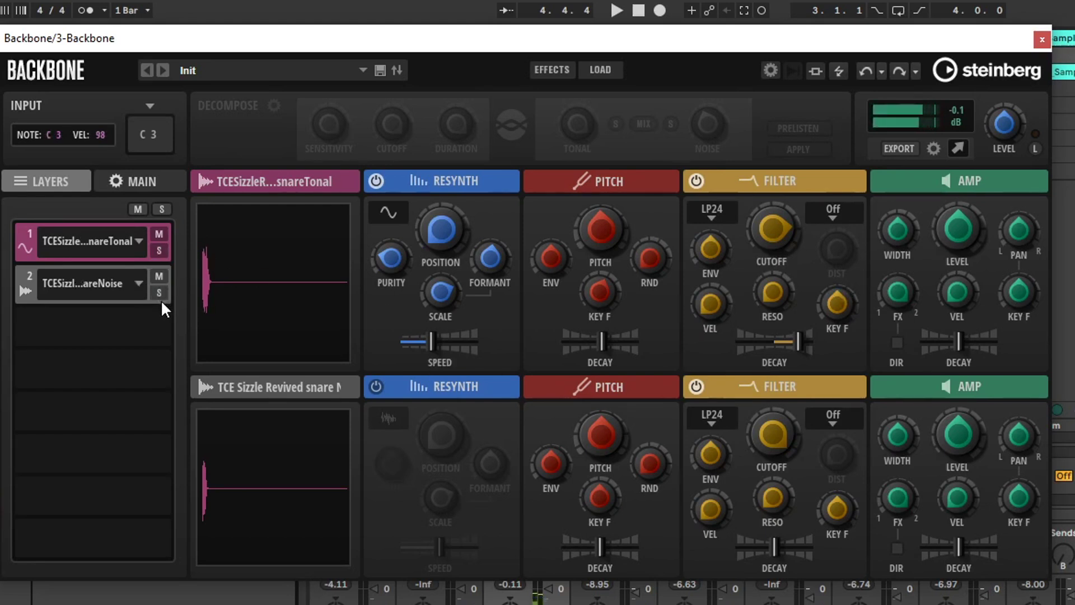
left_click(376, 389)
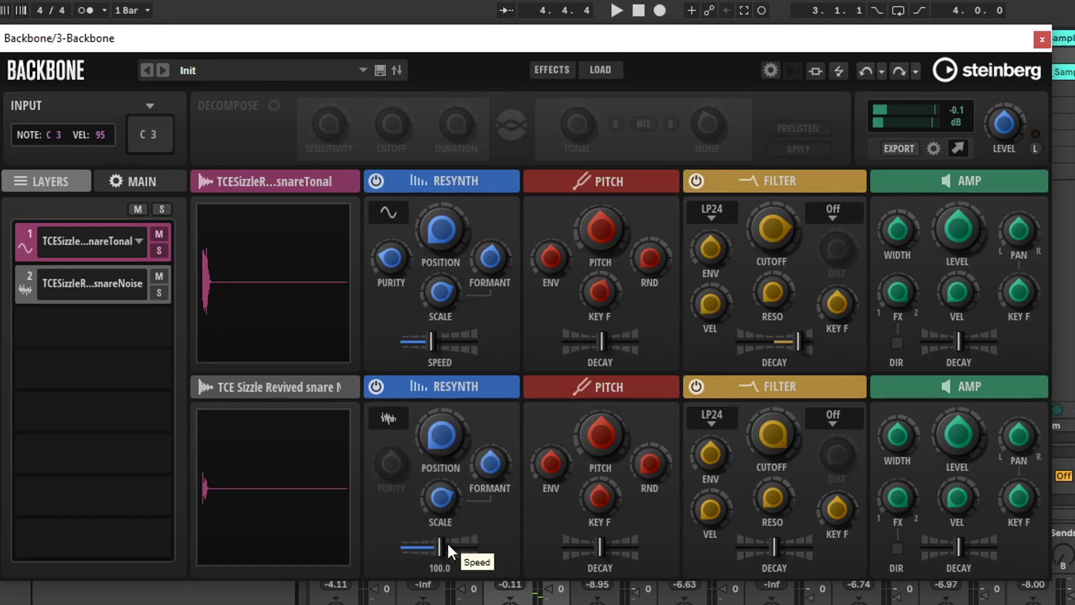
left_click_drag(445, 545, 474, 545)
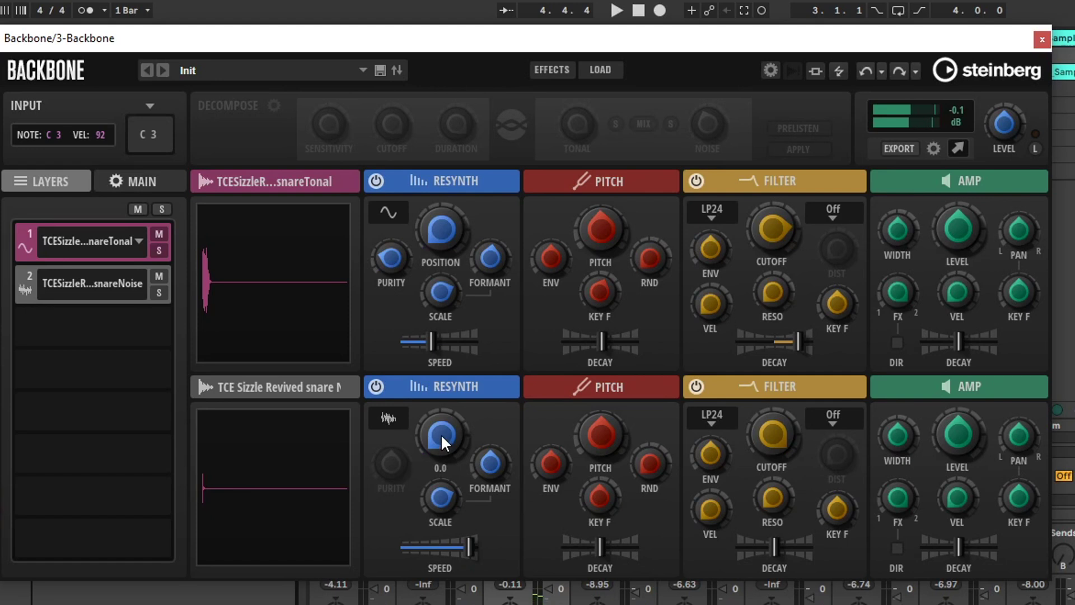
left_click_drag(599, 442, 572, 356)
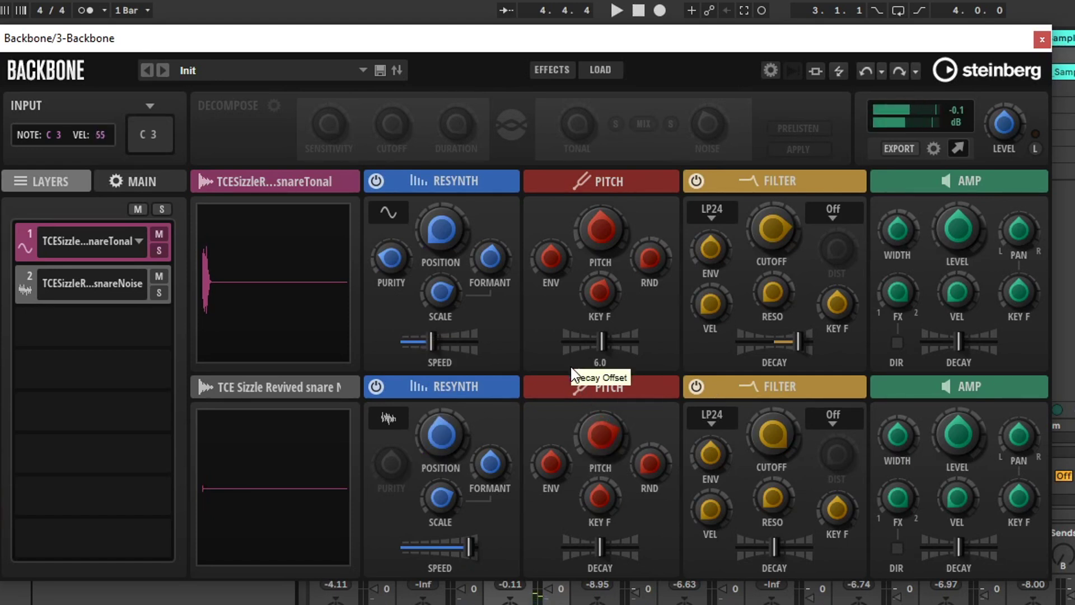
- Set the noise layer's Resynth Speed to its minimum and Position to 18.5, and lower its formant scale
left_click_drag(468, 548, 331, 544)
left_click_drag(429, 431, 446, 480)
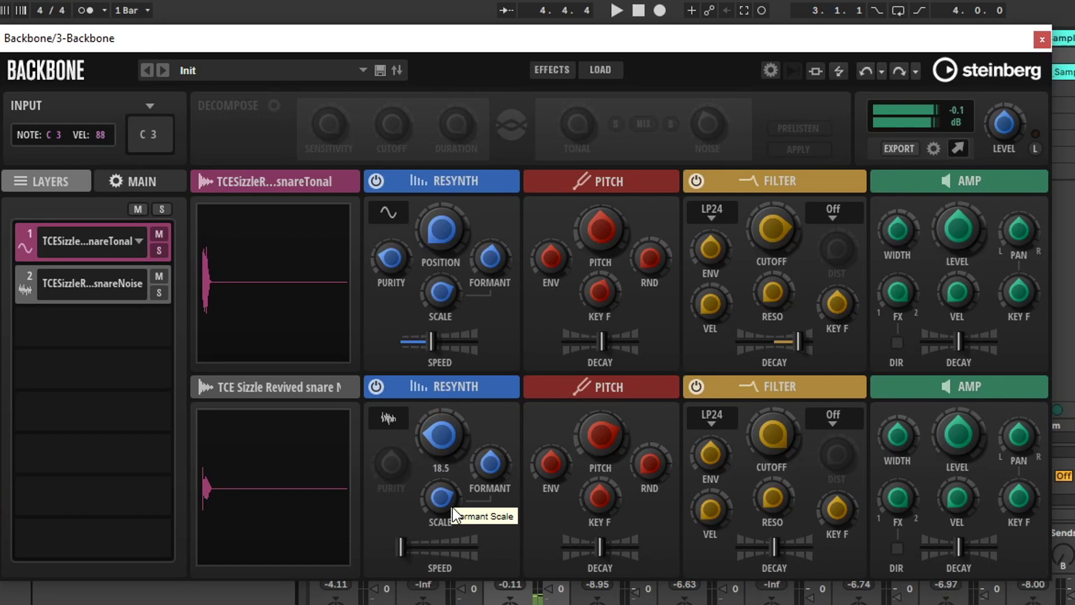
left_click_drag(452, 508, 432, 491)
left_click_drag(448, 542, 456, 574)
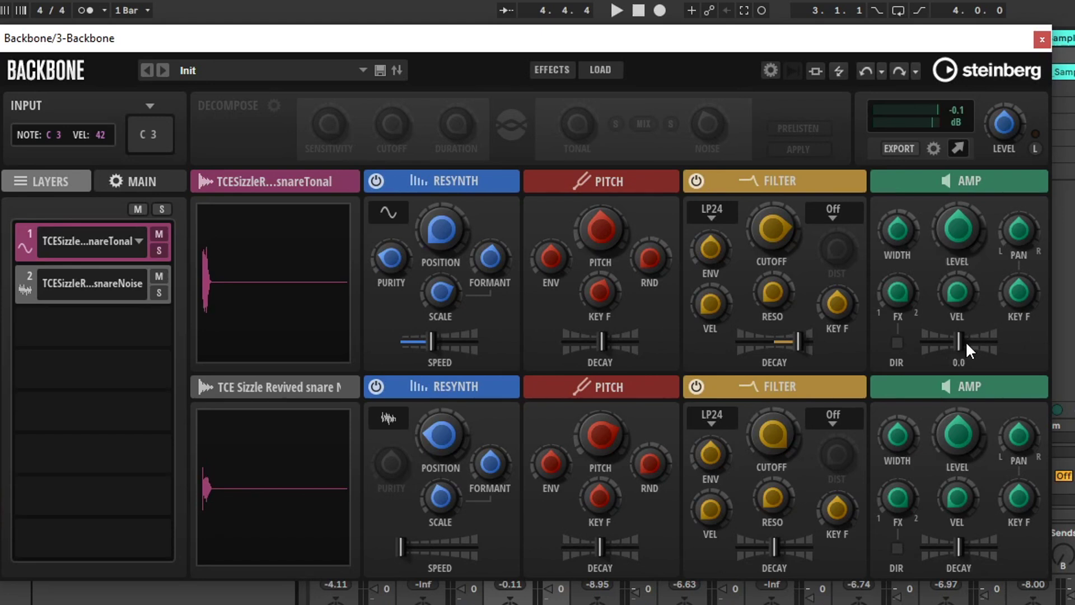
- Shorten the tonal layer's amp decay offset slightly and play the song briefly to audition the result
left_click_drag(961, 341, 936, 344)
left_click_drag(935, 340, 952, 363)
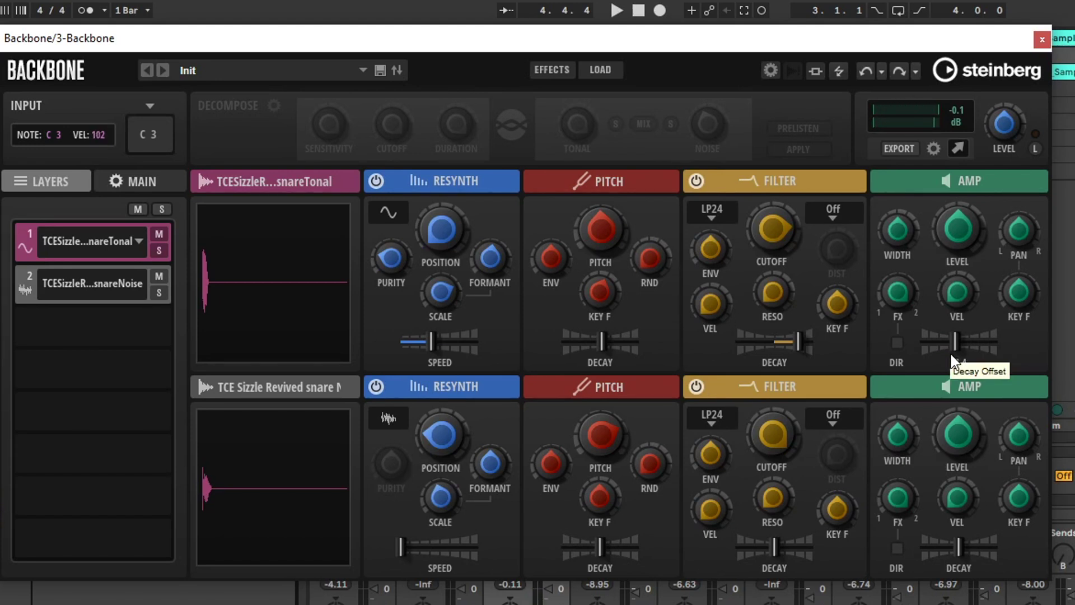
key("space")
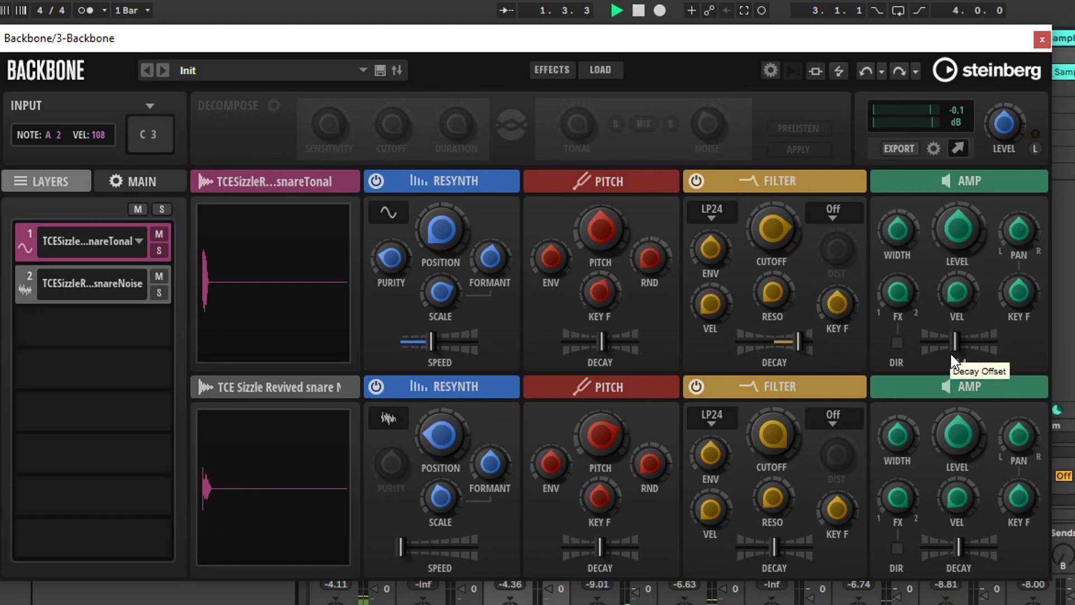
key("space")
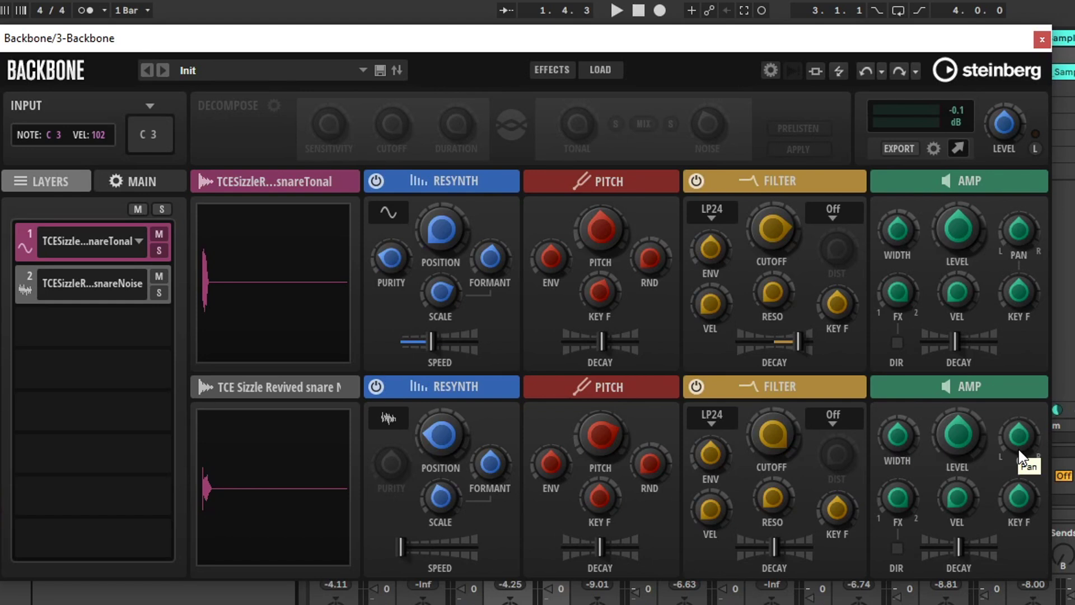
mouse_move(950, 448)
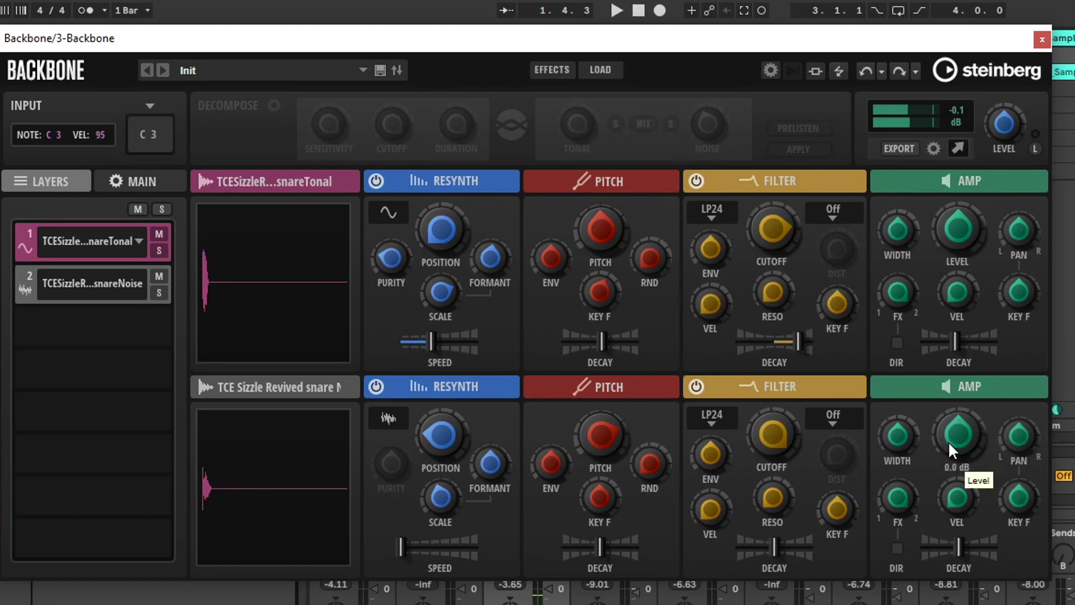
right_click(946, 440)
left_click(916, 399)
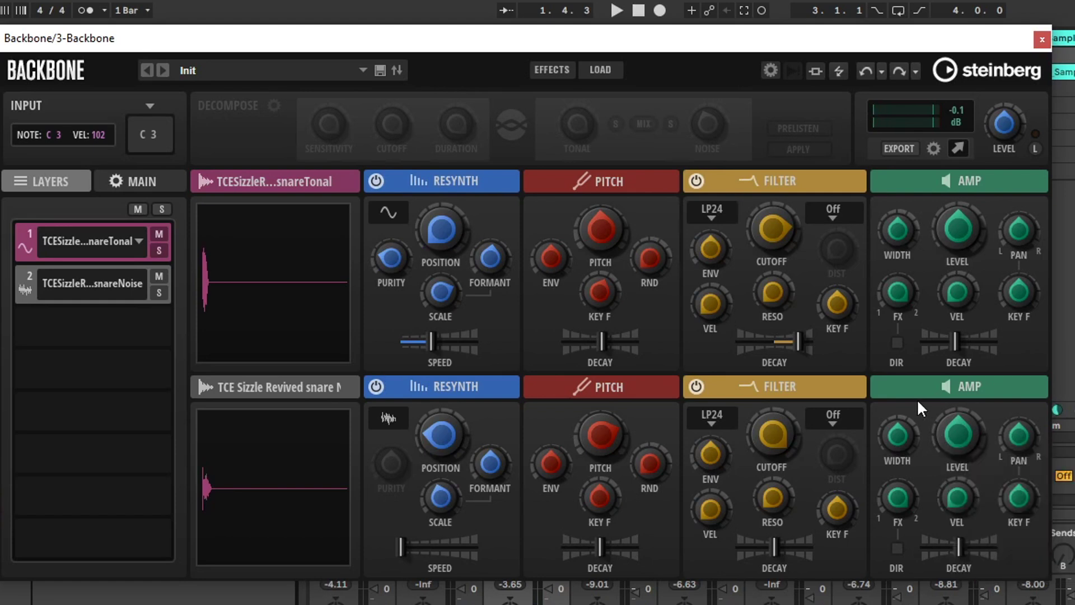
right_click(960, 424)
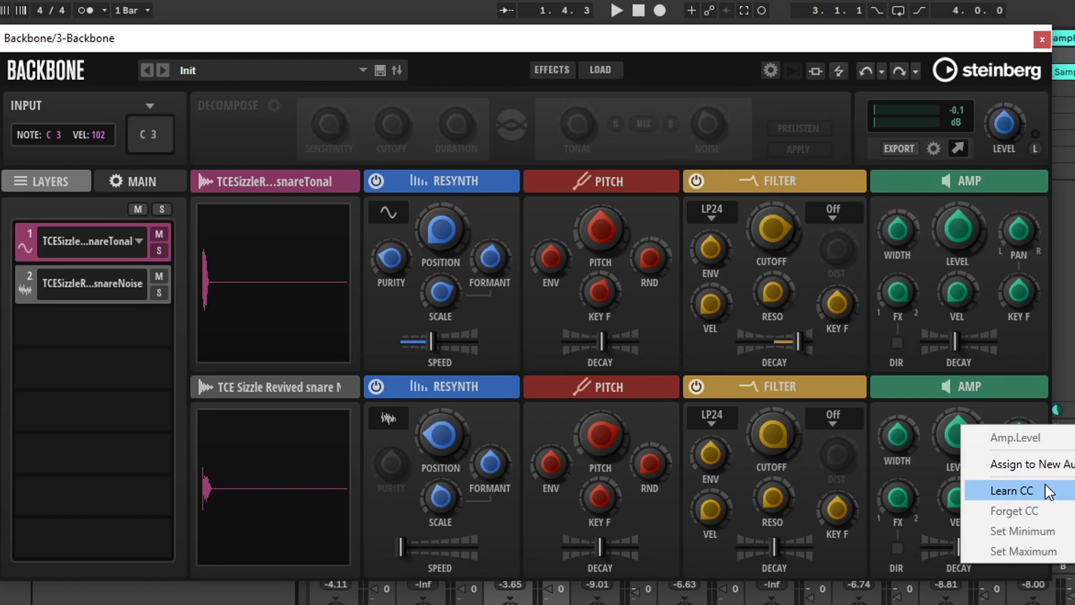
left_click(899, 404)
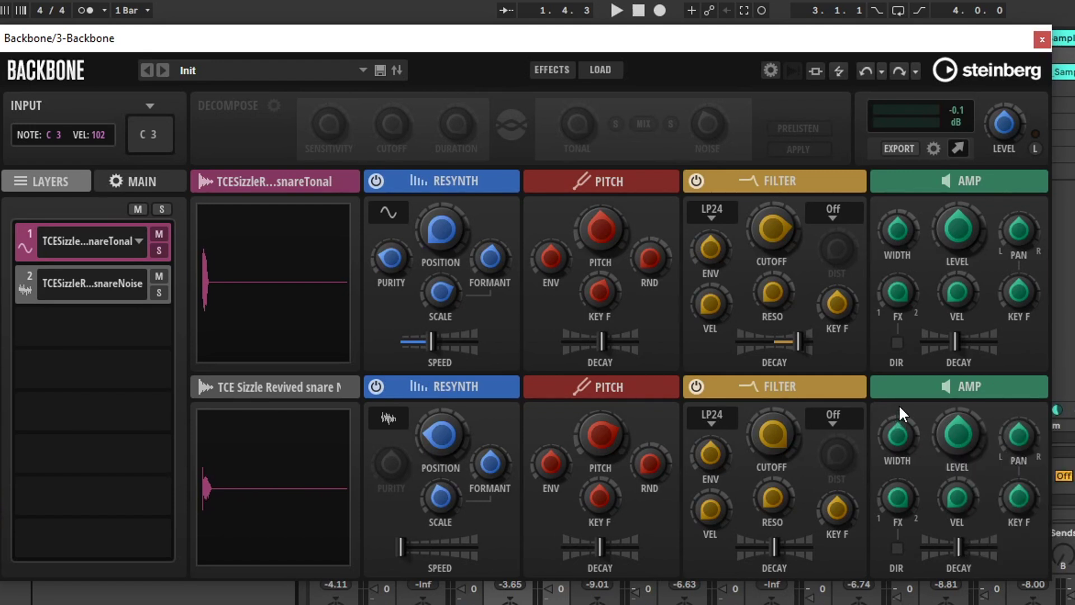
- Set the noise layer's amp level to 4.0 dB and pan it slightly to the left
mouse_move(952, 417)
left_click_drag(955, 431, 929, 363)
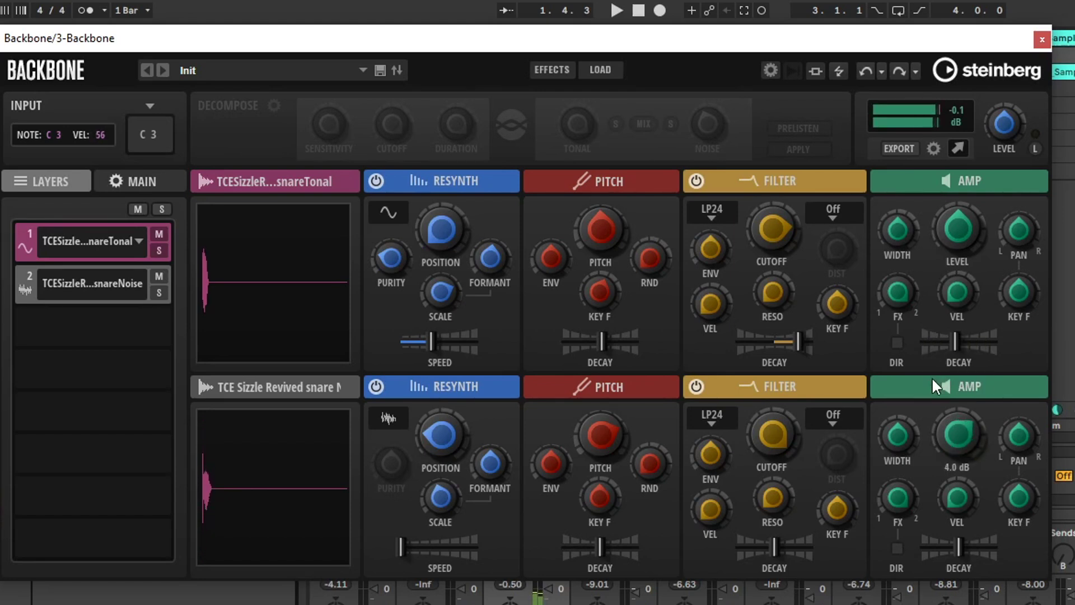
mouse_move(947, 249)
mouse_move(1016, 442)
left_mouse_down()
mouse_move(1013, 431)
mouse_move(1000, 478)
mouse_move(1006, 453)
left_mouse_up()
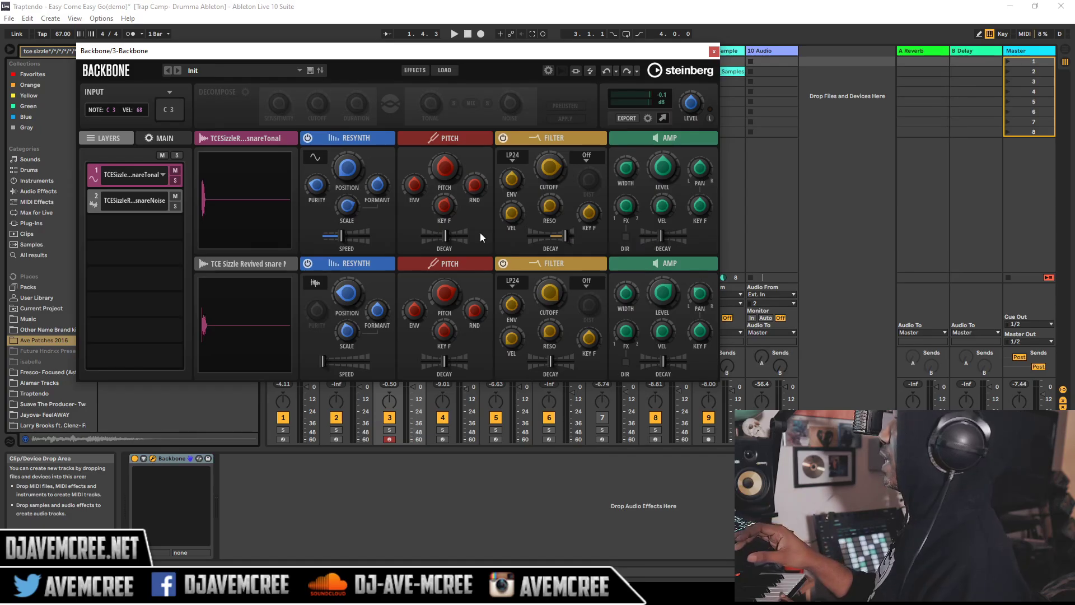
- Show the effects section and add an Equalizer to the first slot of the FX 2 chain
left_click(416, 71)
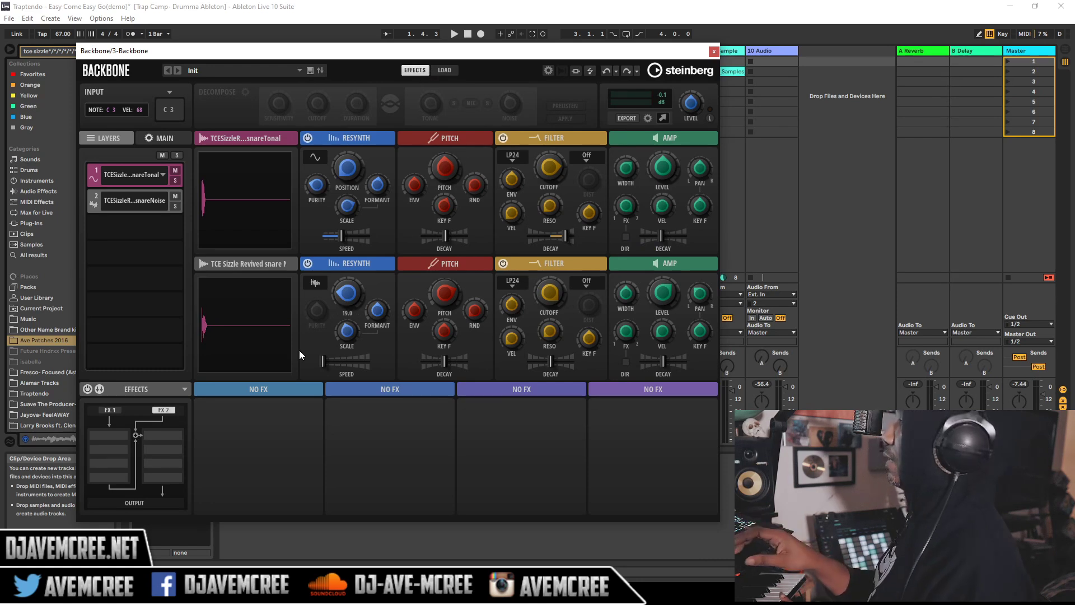
mouse_move(238, 431)
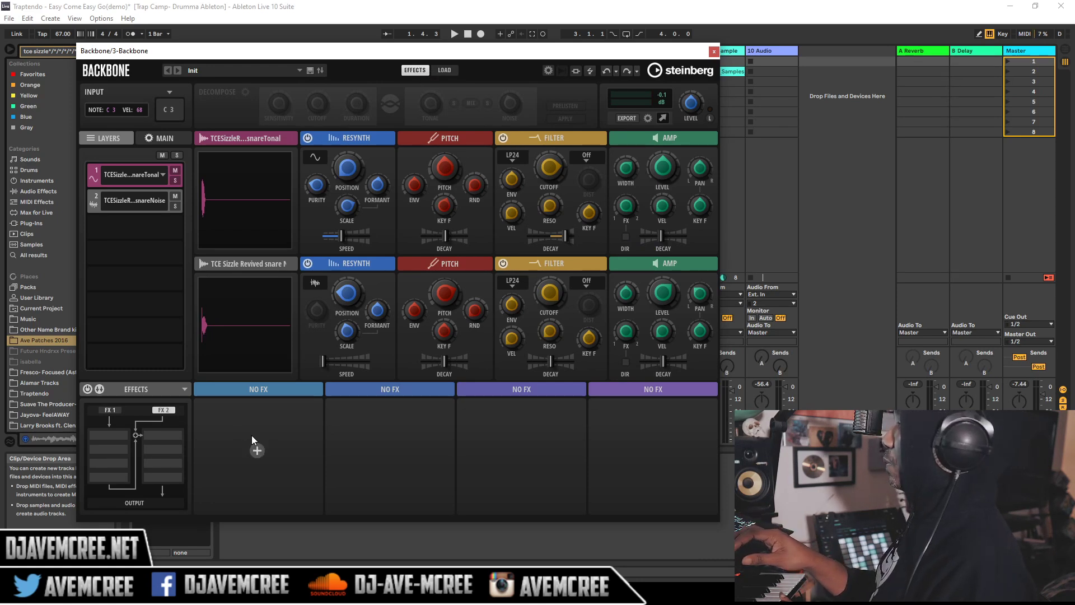
left_click(257, 451)
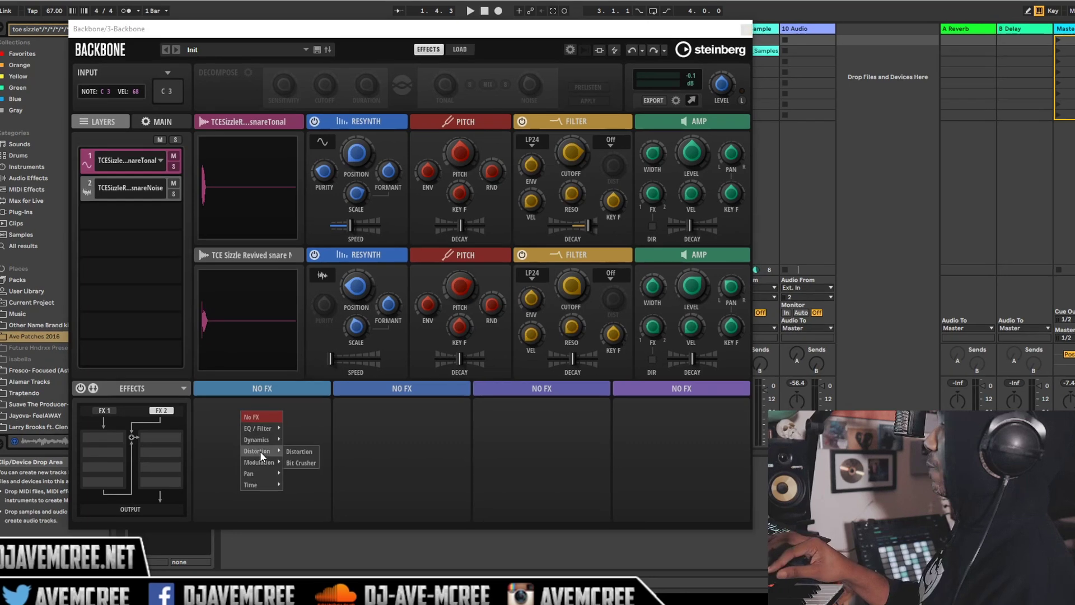
mouse_move(260, 435)
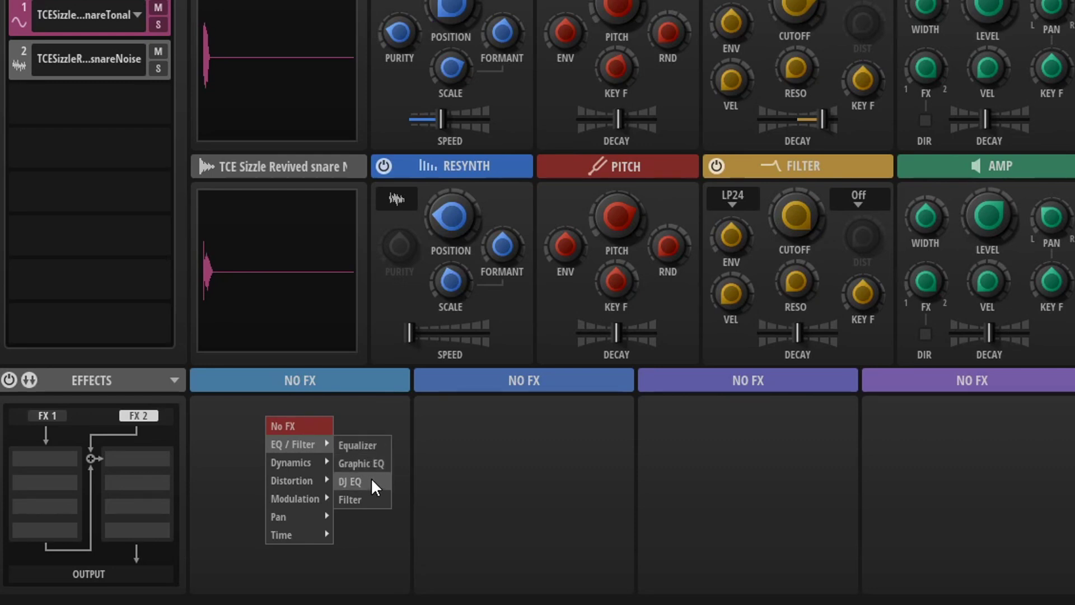
left_click(364, 448)
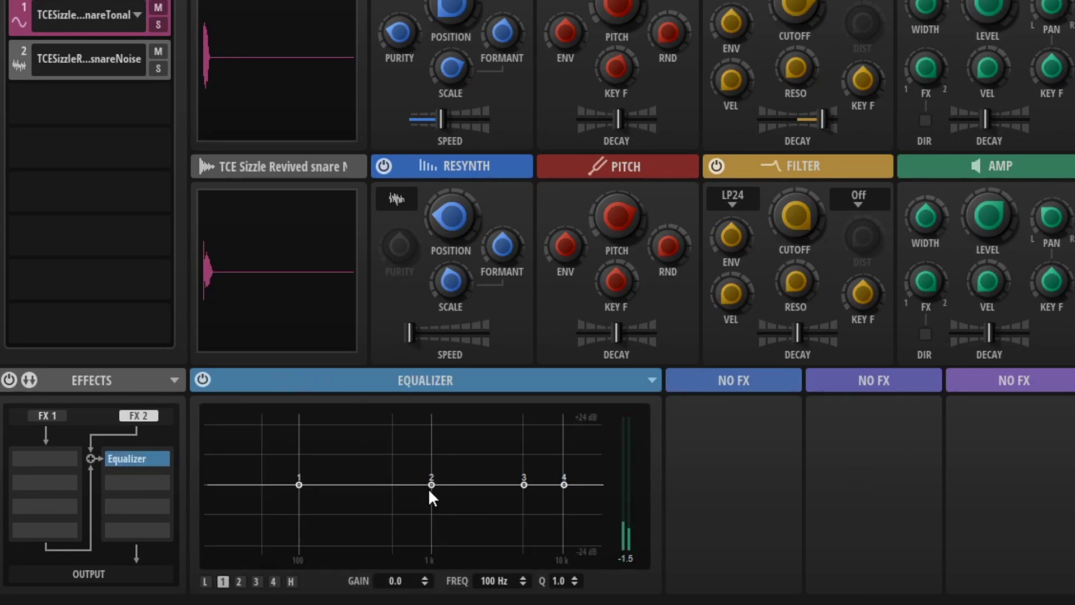
left_click(649, 382)
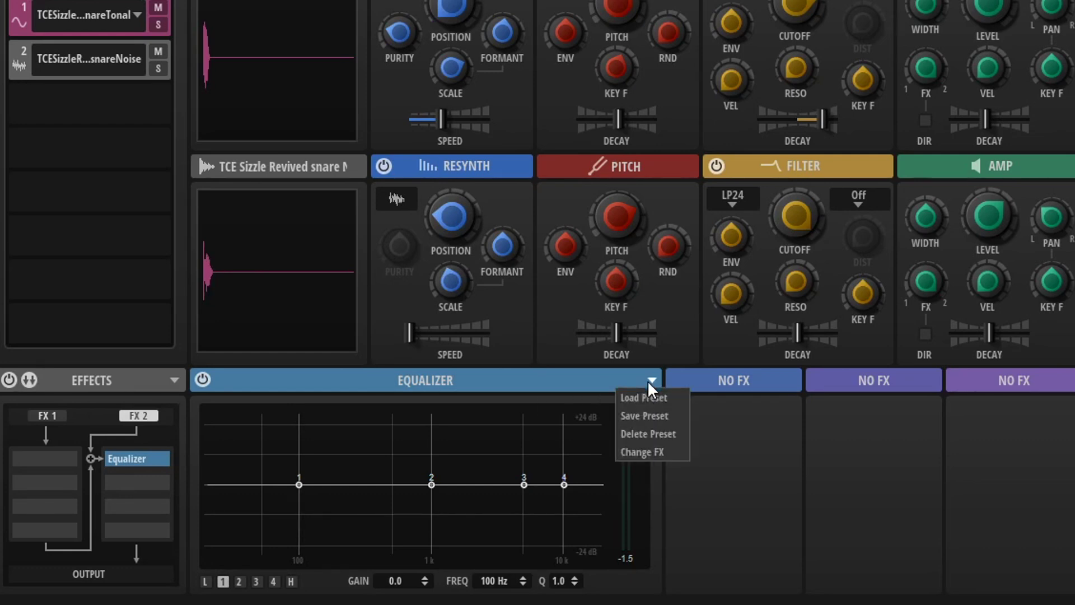
left_click(566, 382)
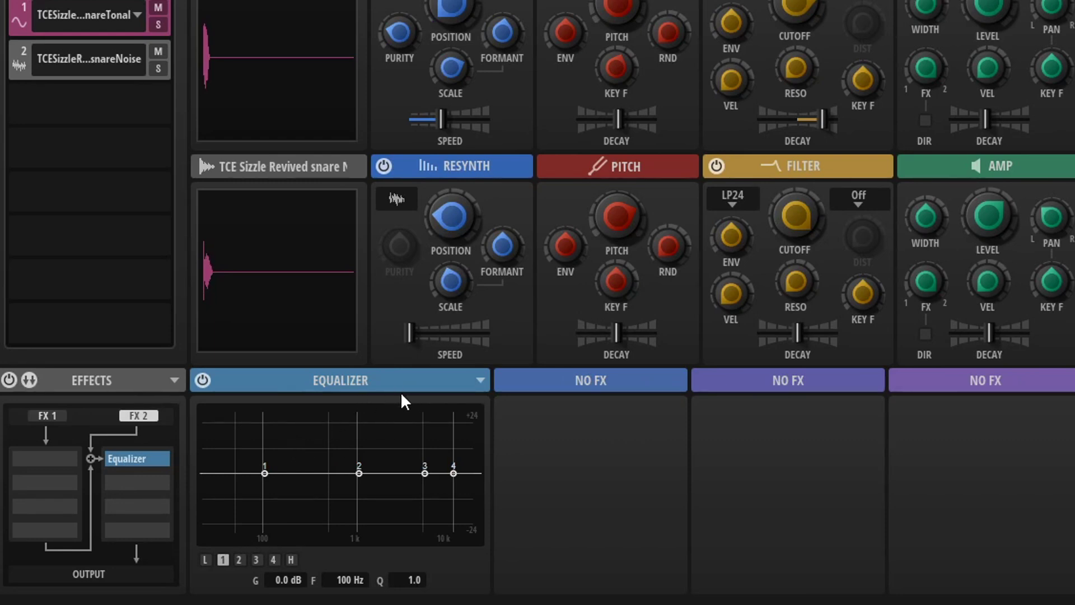
- Boost Equalizer band 2 by 14.5 dB at 1807 Hz and cut band 4 by 24.0 dB at 7162 Hz
left_click_drag(363, 468, 381, 442)
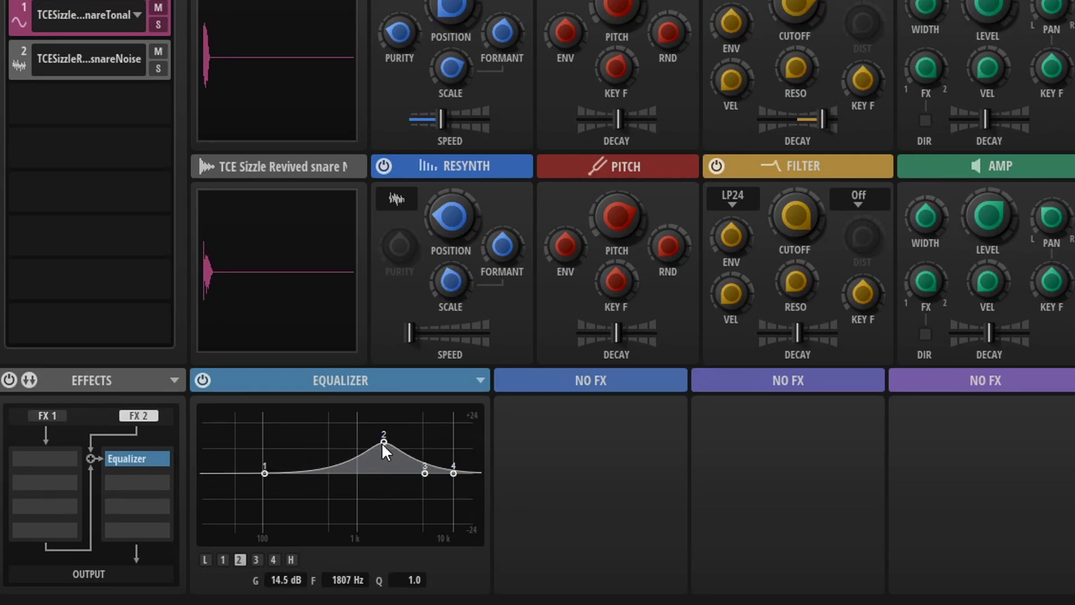
left_click_drag(455, 473, 439, 524)
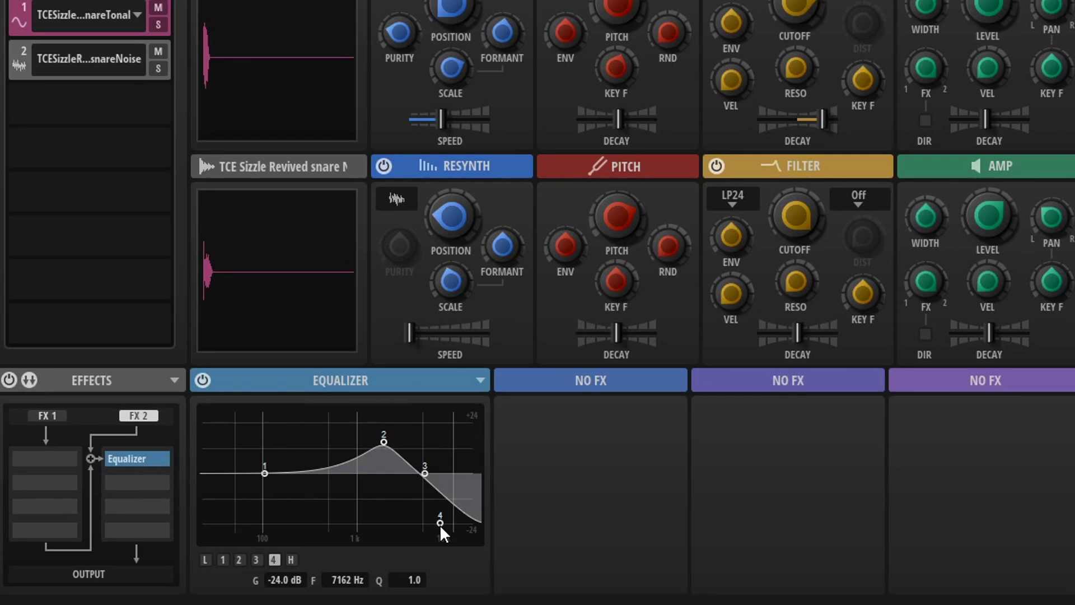
- Lower the noise layer's pitch well below its centre setting
mouse_move(617, 5)
left_click_drag(617, 5, 617, 5)
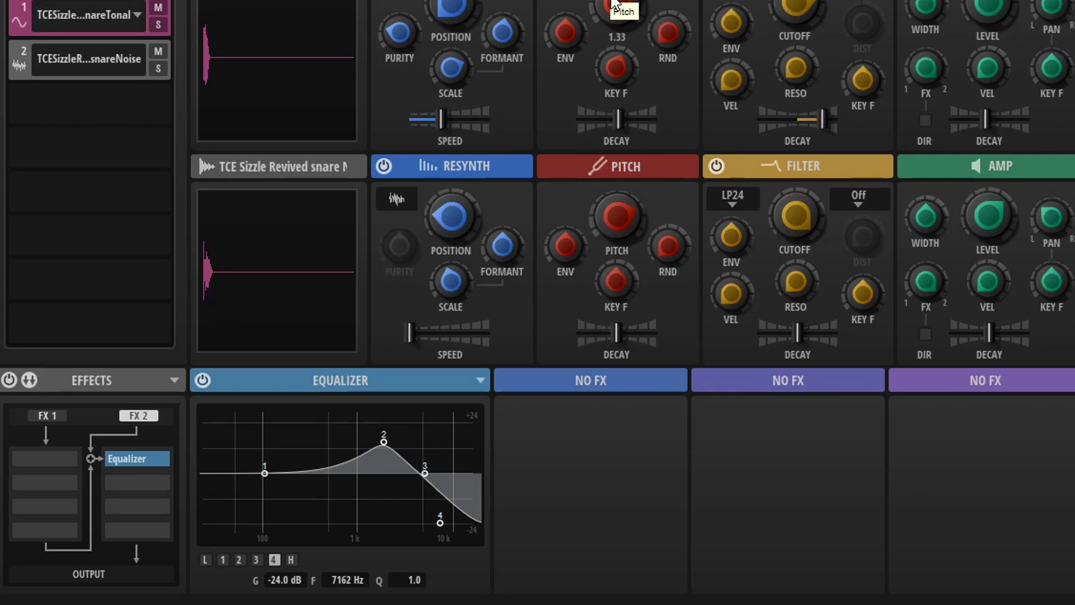
left_click_drag(615, 207, 650, 352)
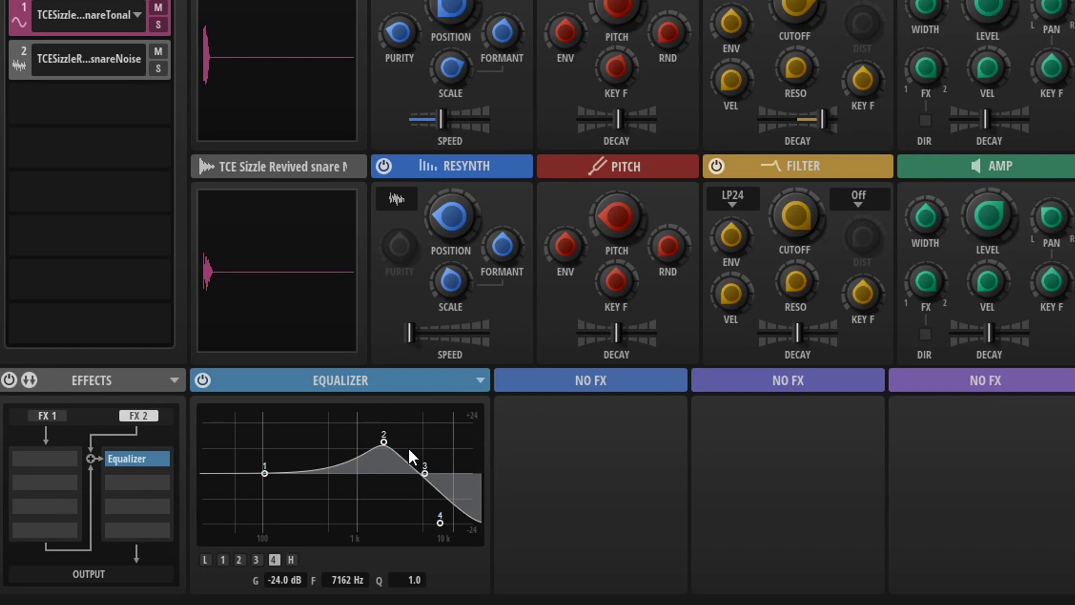
- Reshape the Equalizer curve with band 3 at -5.0 dB, 3814 Hz and band 2 at 15.9 dB, 1725 Hz
mouse_move(571, 414)
left_click_drag(379, 439, 338, 434)
mouse_move(425, 471)
left_mouse_down()
mouse_move(408, 462)
mouse_move(441, 512)
mouse_move(386, 494)
mouse_move(405, 466)
mouse_move(425, 468)
left_mouse_up()
mouse_move(339, 433)
left_mouse_down()
mouse_move(357, 436)
mouse_move(310, 445)
mouse_move(331, 446)
left_mouse_up()
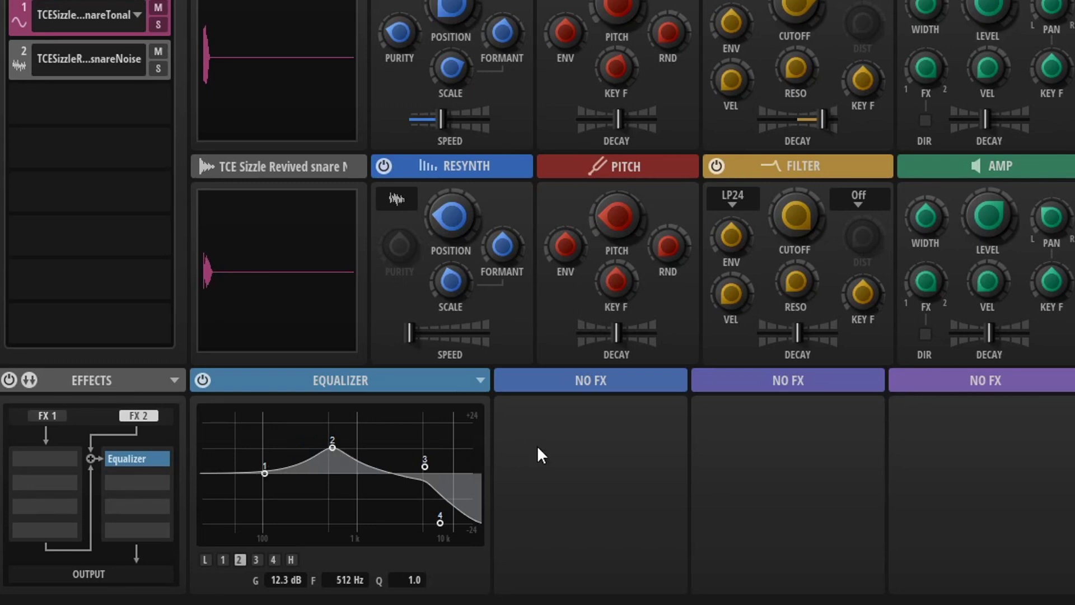
mouse_move(425, 467)
left_mouse_down()
mouse_move(412, 459)
mouse_move(414, 483)
left_mouse_up()
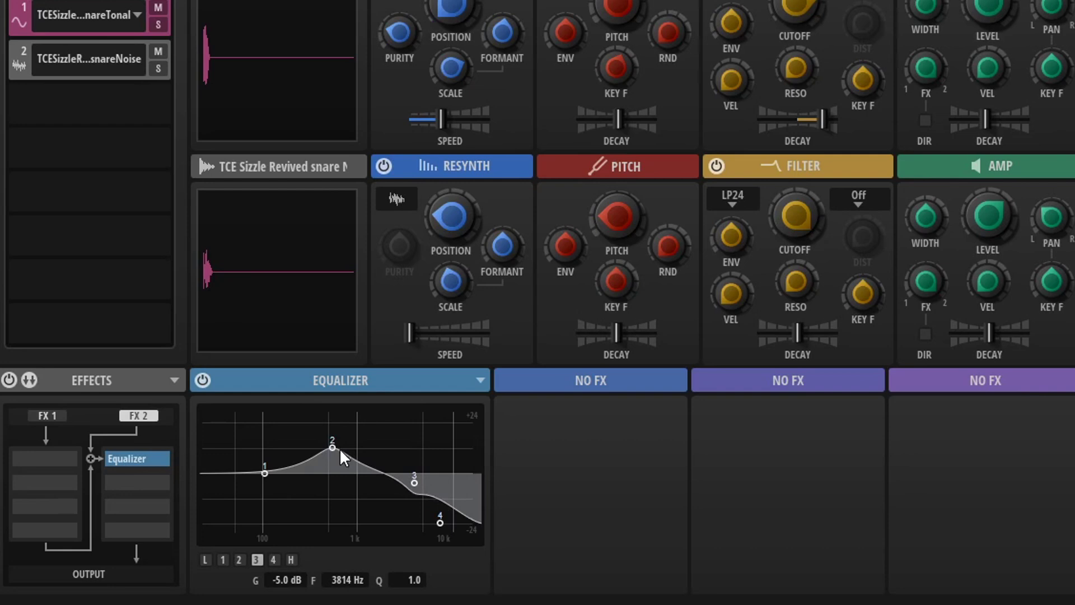
left_click_drag(333, 448, 381, 438)
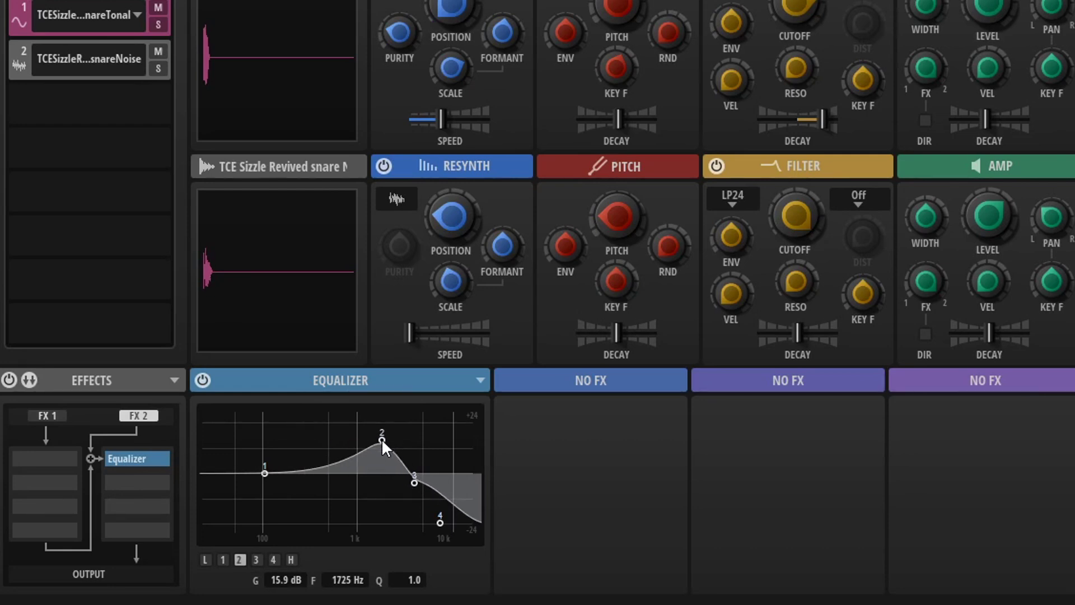
- Add a Bit Crusher distortion effect in the slot after the Equalizer
mouse_move(596, 465)
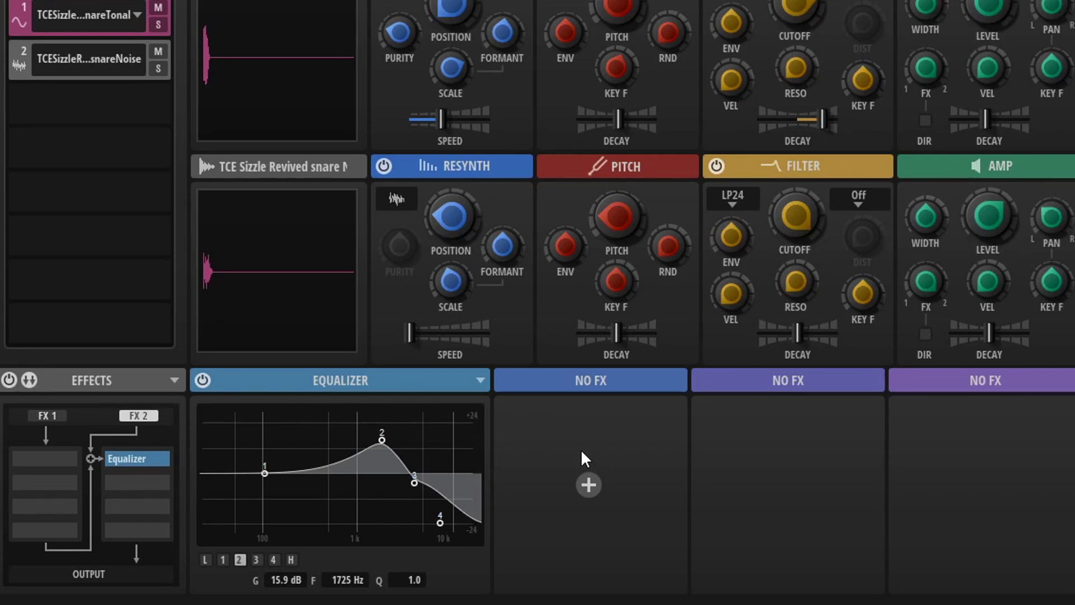
left_click(587, 484)
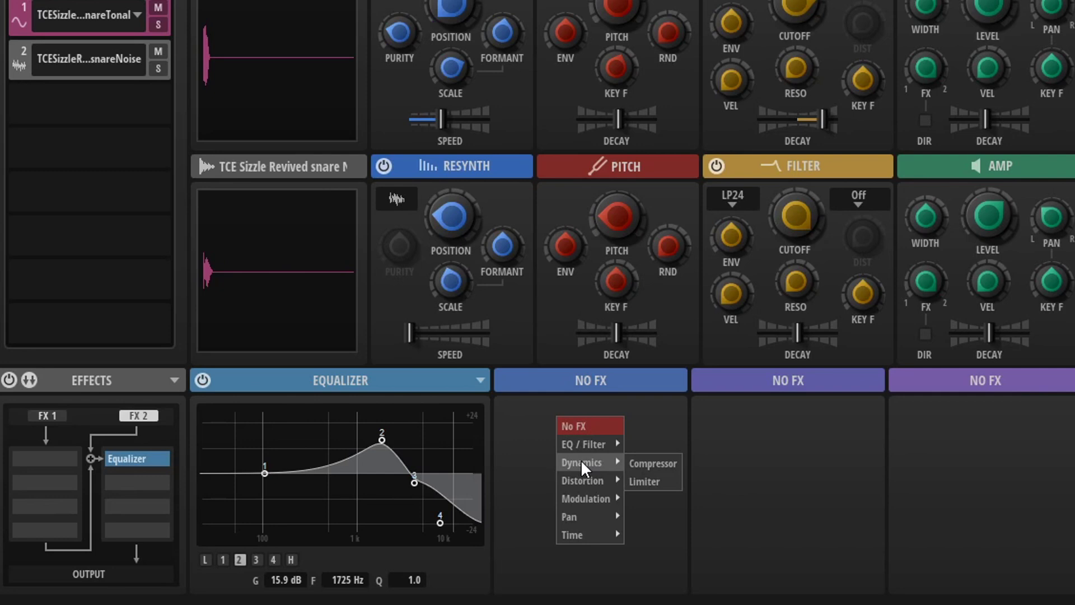
mouse_move(592, 446)
mouse_move(585, 481)
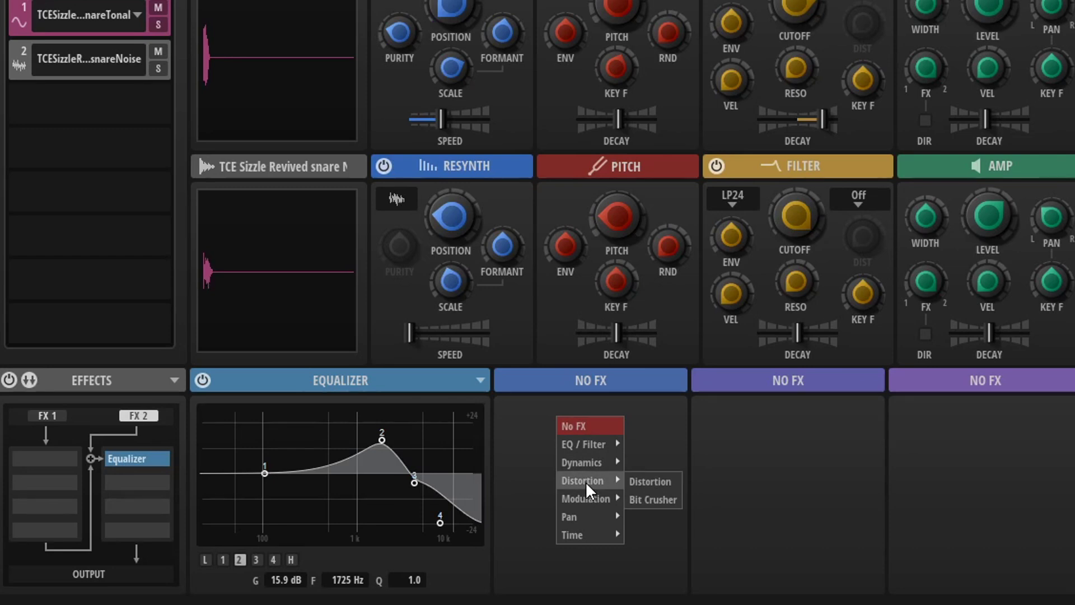
left_click(670, 492)
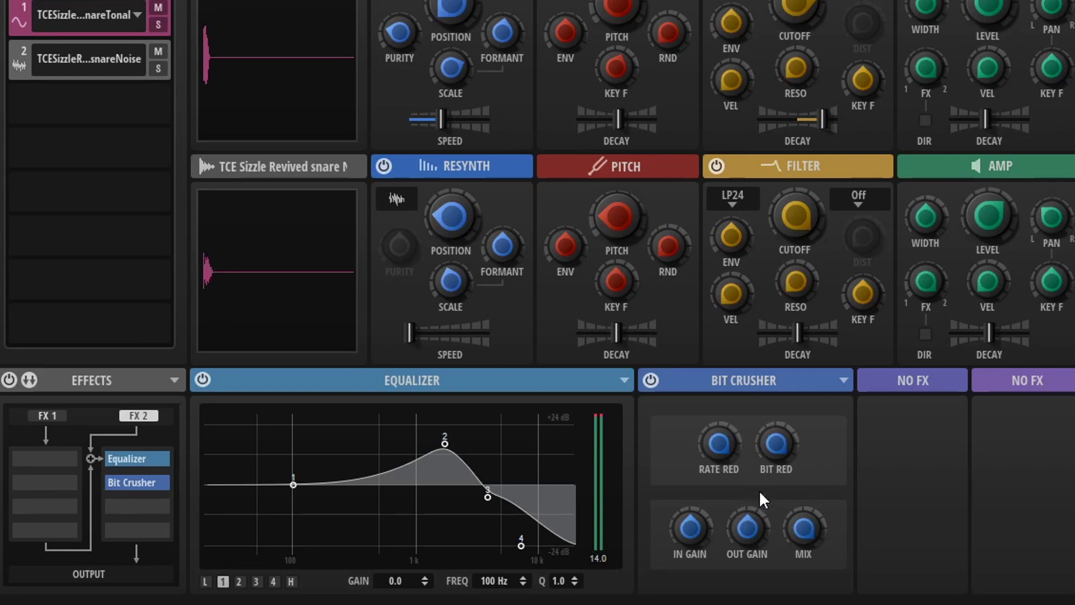
- Turn the Bit Crusher's bit reduction to about mid-range and lower its rate reduction below 96000 Hz
left_click_drag(775, 441, 787, 540)
mouse_move(717, 438)
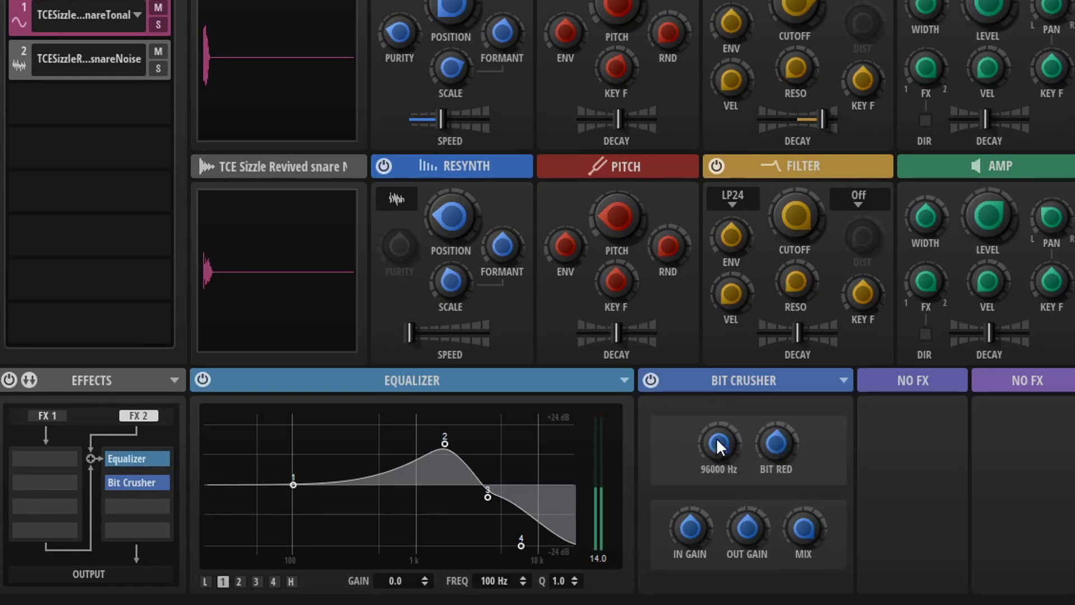
left_click_drag(714, 440, 728, 516)
mouse_move(1023, 333)
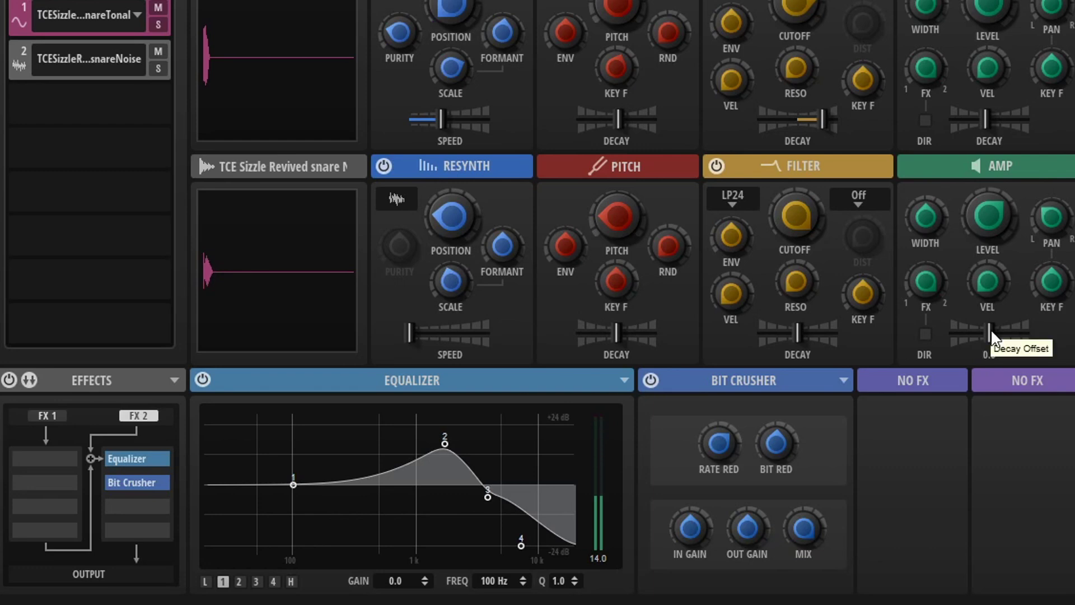
- Shorten the noise layer's amp decay, restore the tonal layer's amp decay to about centre after trying it shorter, and set the tonal width to -2.0 %
mouse_move(981, 127)
left_click_drag(981, 126, 969, 129)
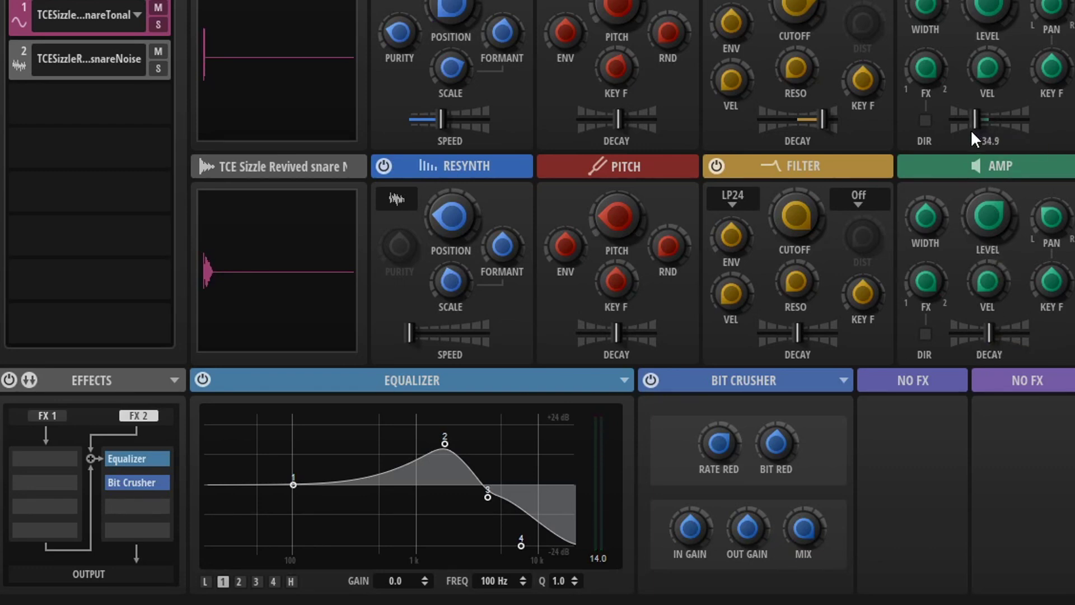
mouse_move(990, 332)
left_click_drag(989, 332, 979, 335)
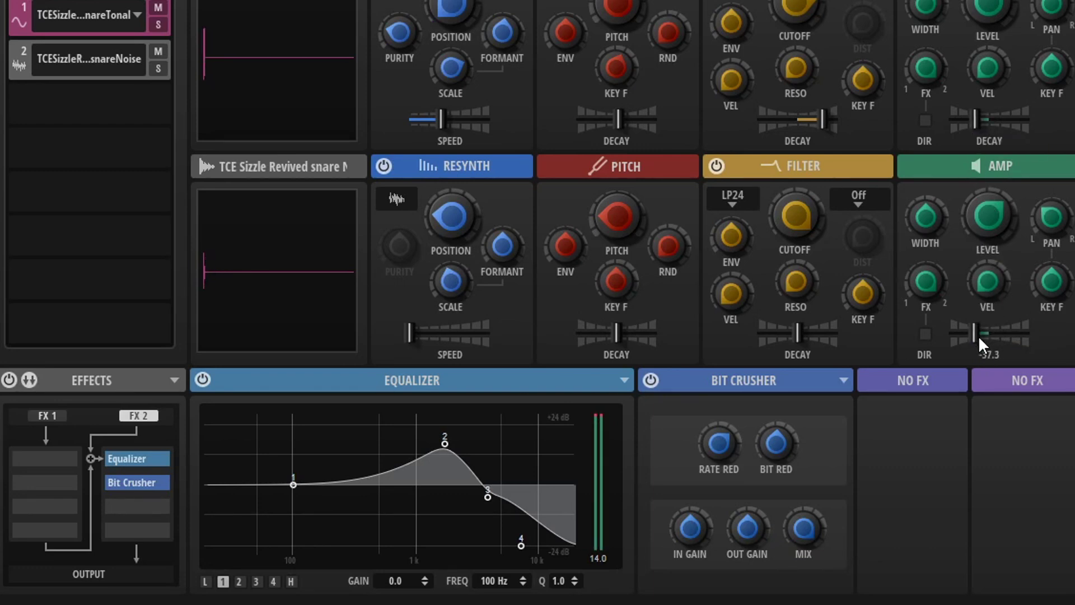
left_click_drag(975, 124, 988, 124)
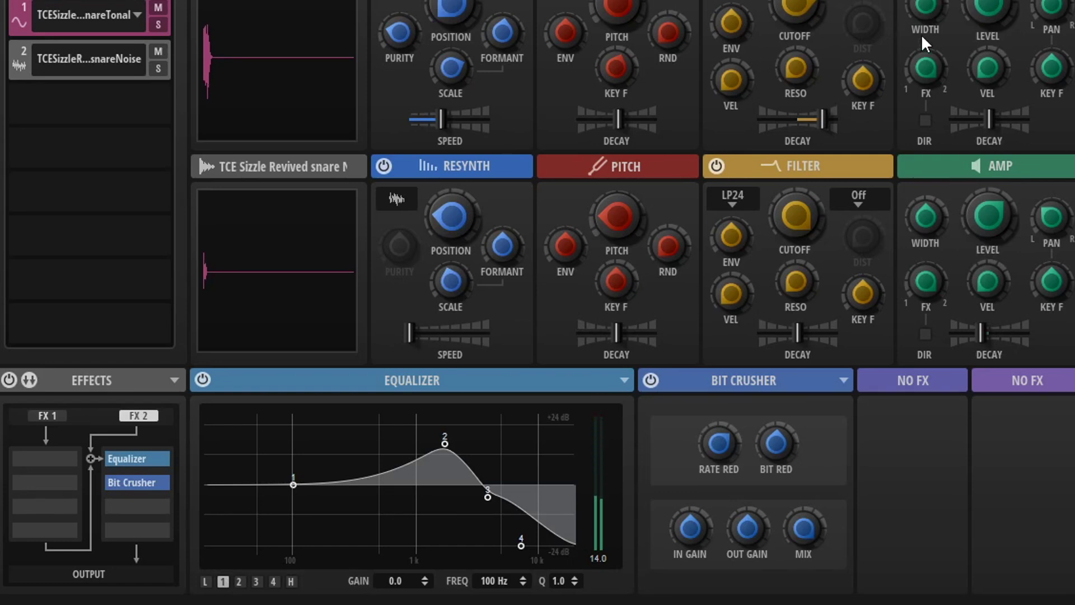
left_click_drag(926, 8, 931, 42)
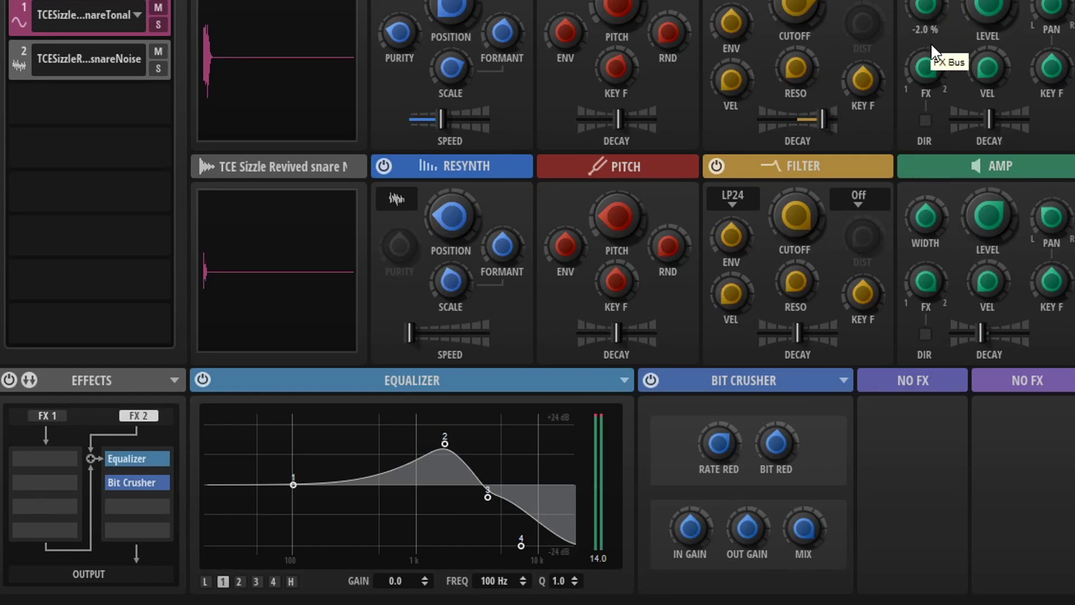
- Add a Reverb effect in the slot after the Bit Crusher, adjust its mix and low time, and stop playback after listening
mouse_move(889, 511)
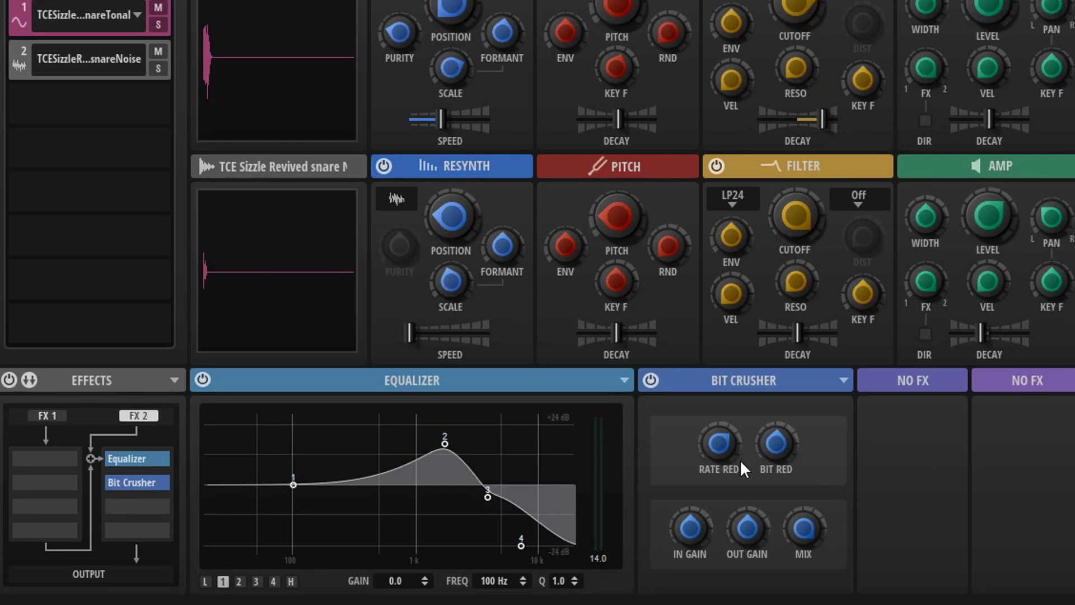
left_click_drag(724, 449, 713, 427)
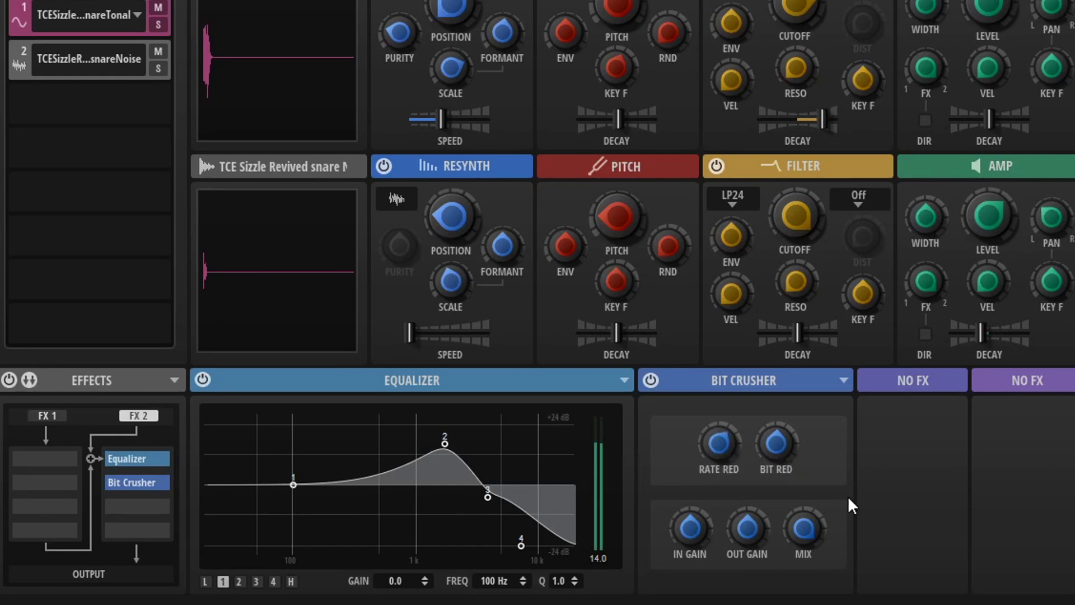
left_click(905, 483)
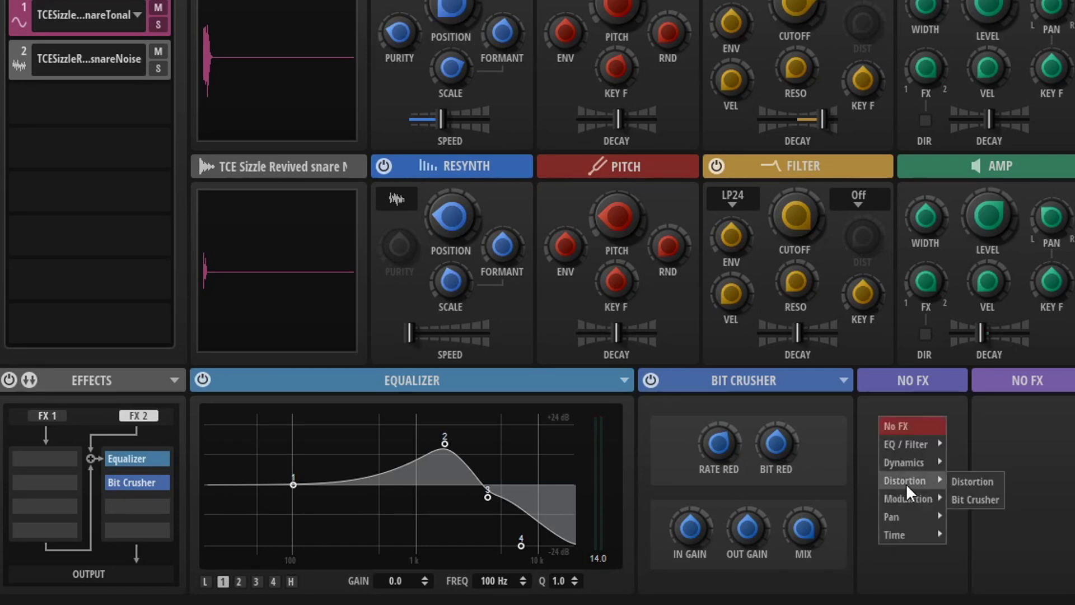
mouse_move(909, 497)
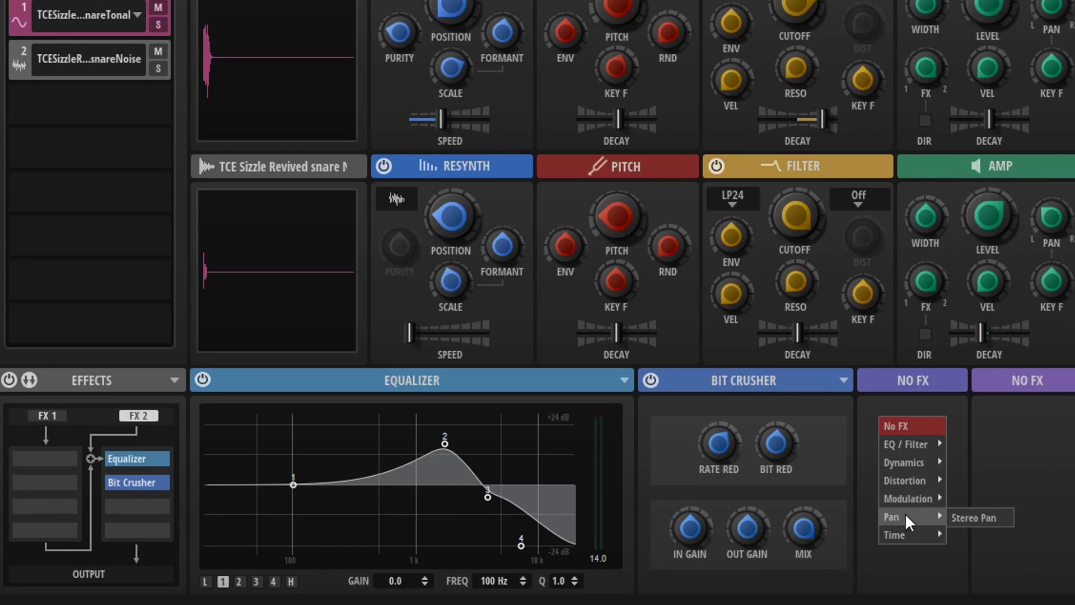
mouse_move(892, 536)
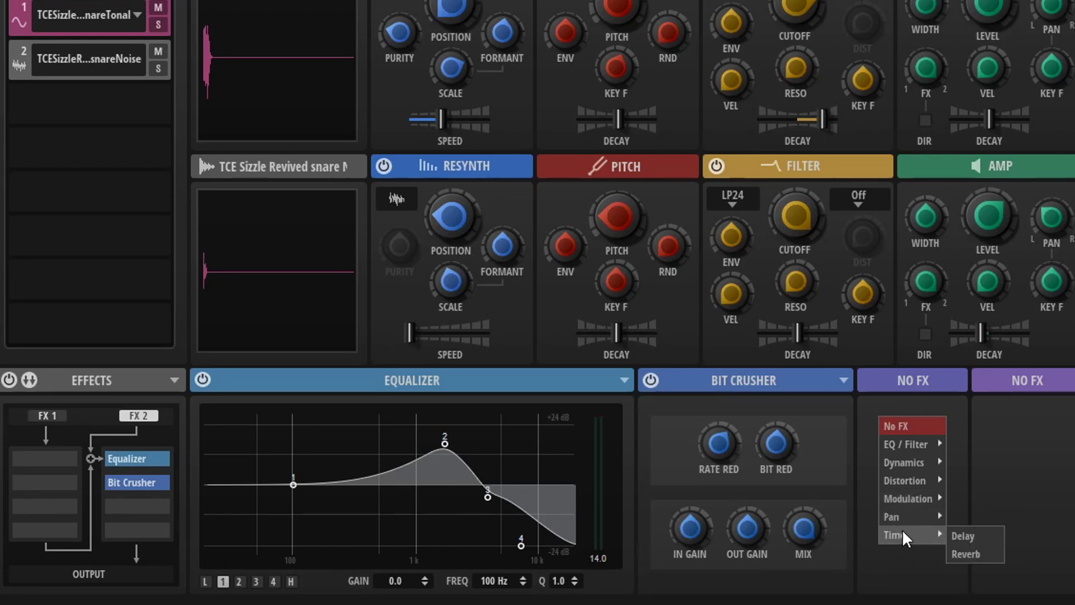
left_click(966, 557)
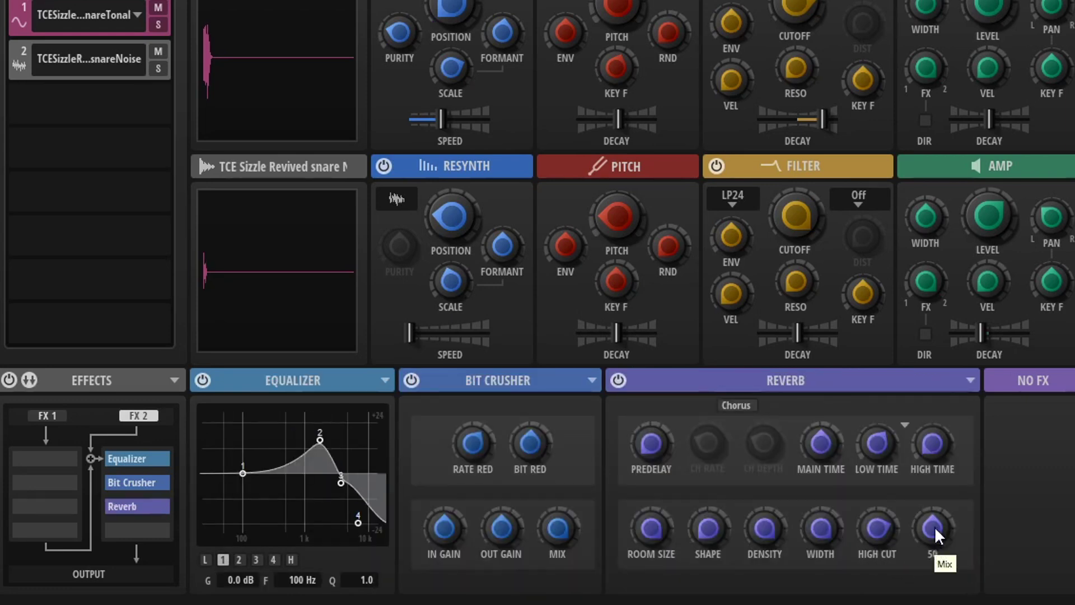
left_click_drag(928, 526, 932, 604)
left_click_drag(874, 449, 876, 604)
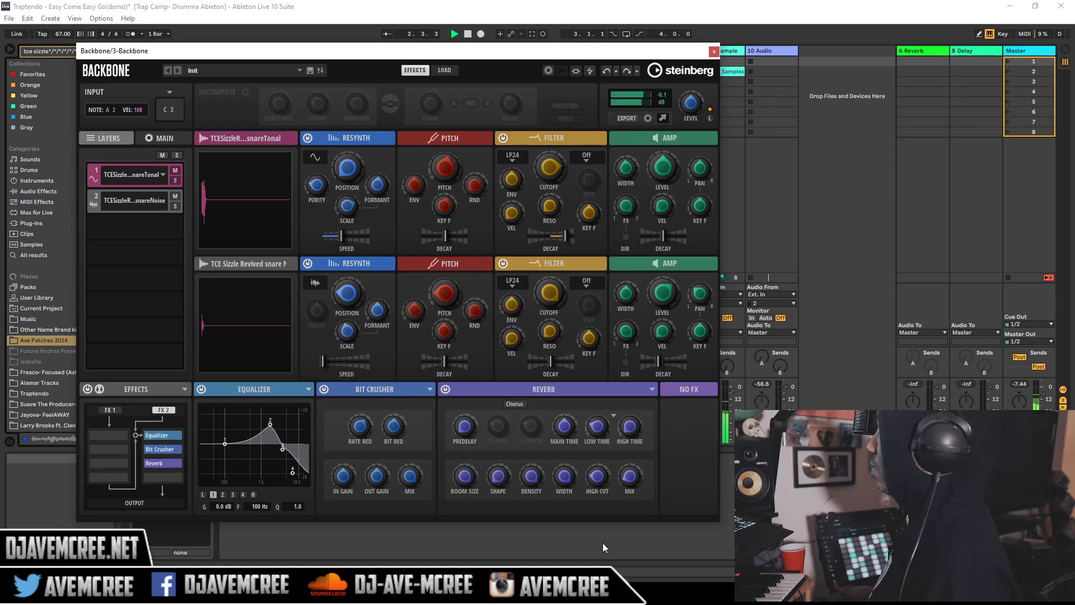
key("space")
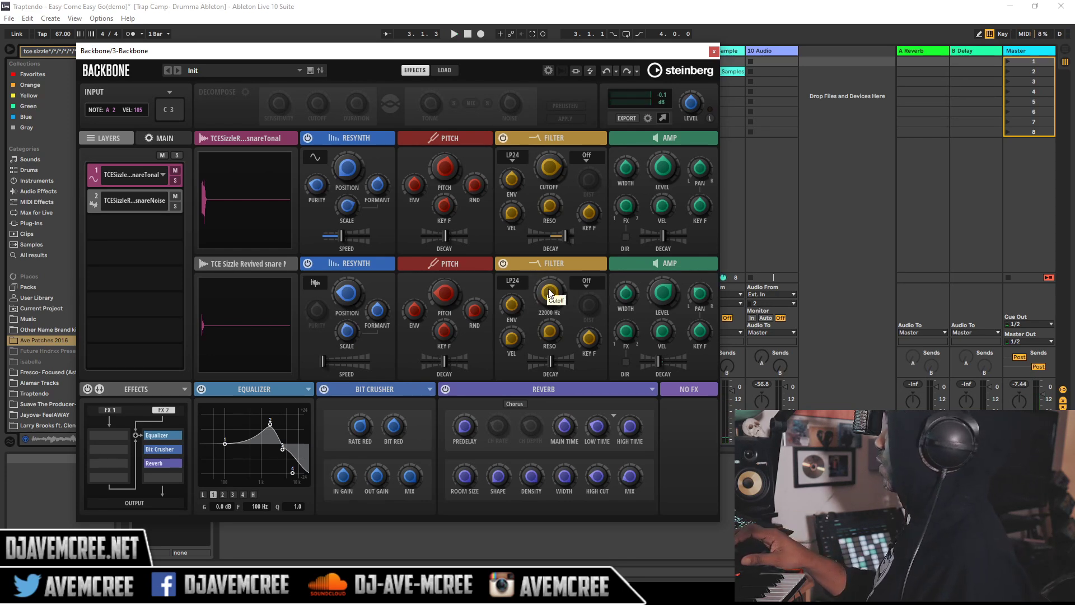
- Change the filter shape of the noise layer and the tonal layer to the low-pass type LP6
mouse_move(553, 316)
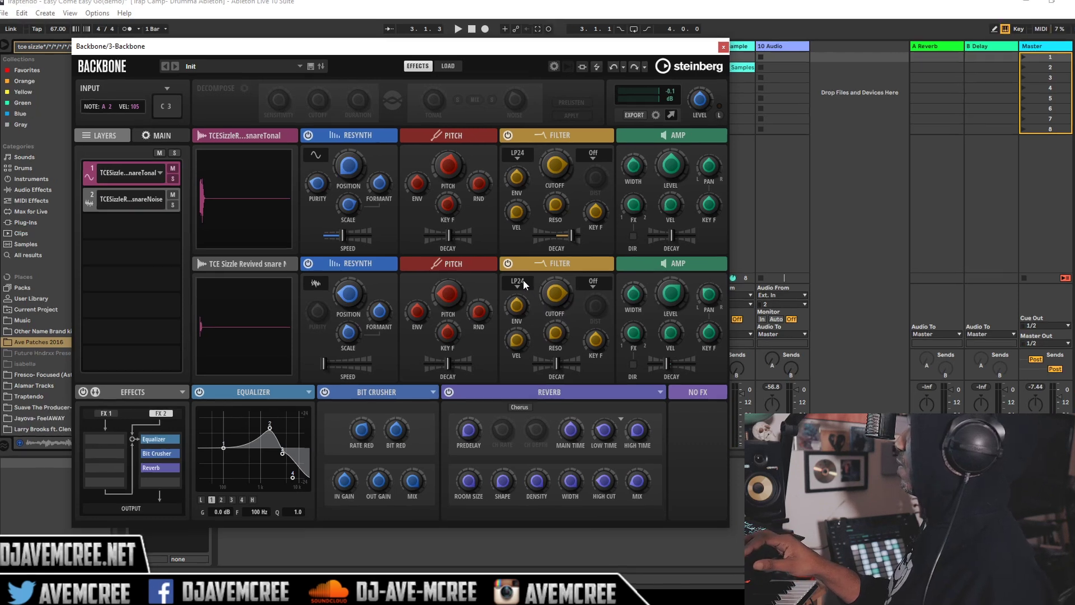
left_click(512, 280)
mouse_move(526, 296)
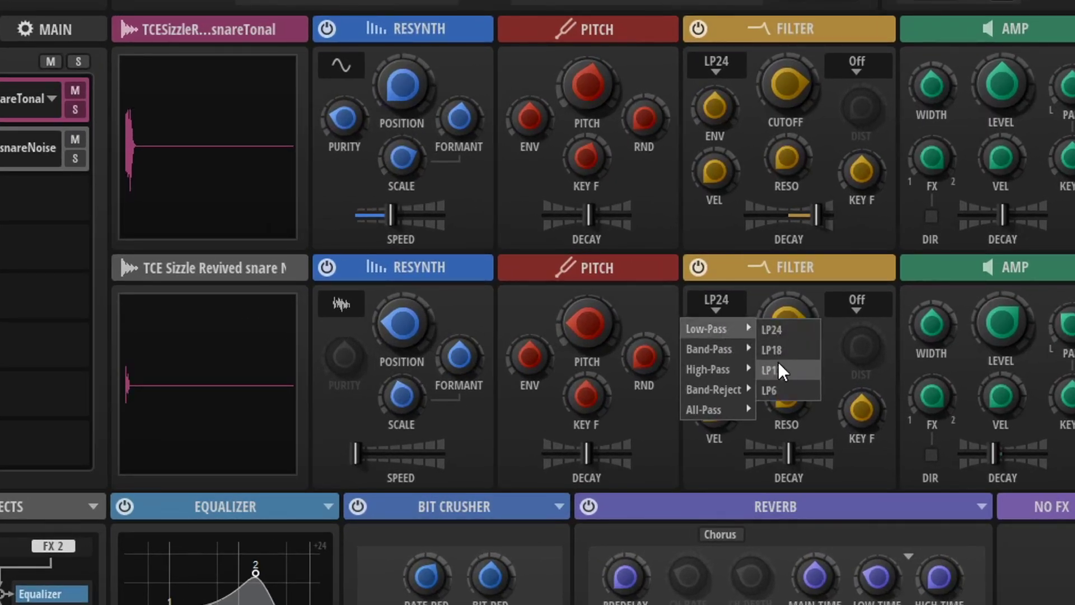
left_click(780, 383)
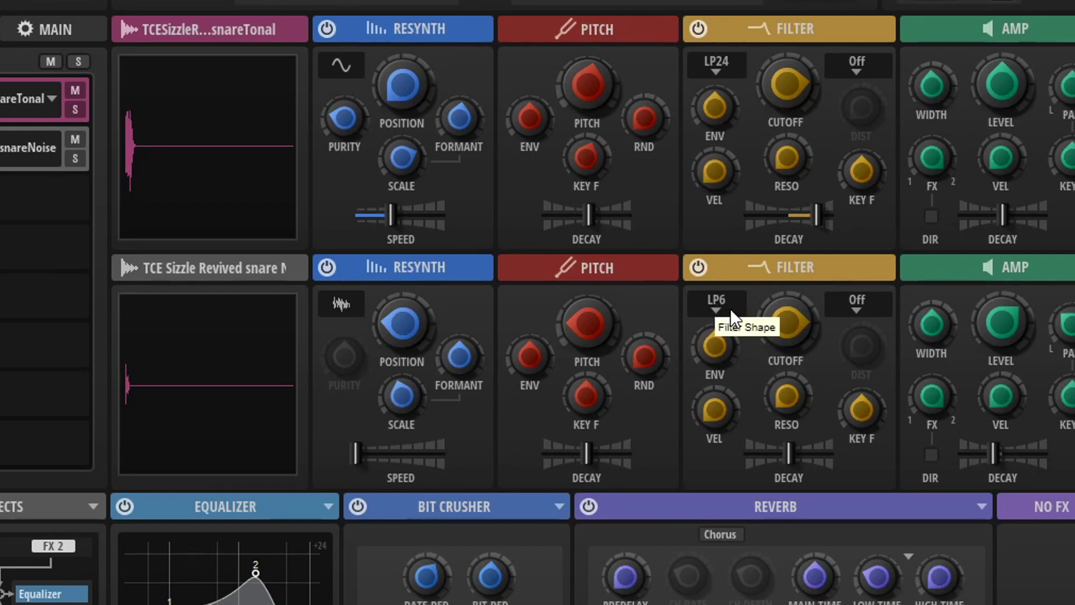
left_click(720, 72)
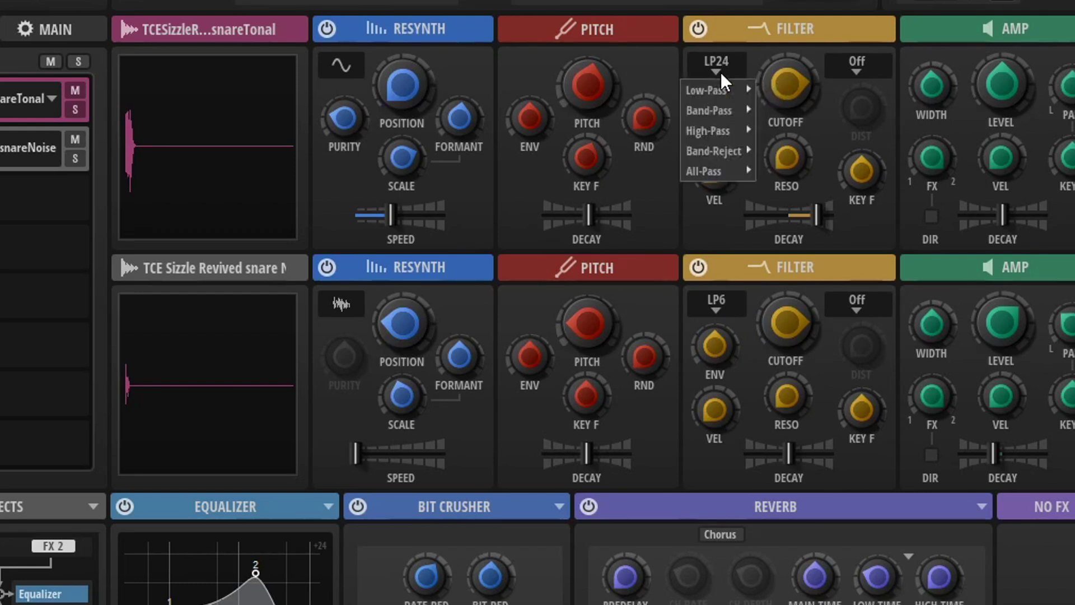
left_click(765, 36)
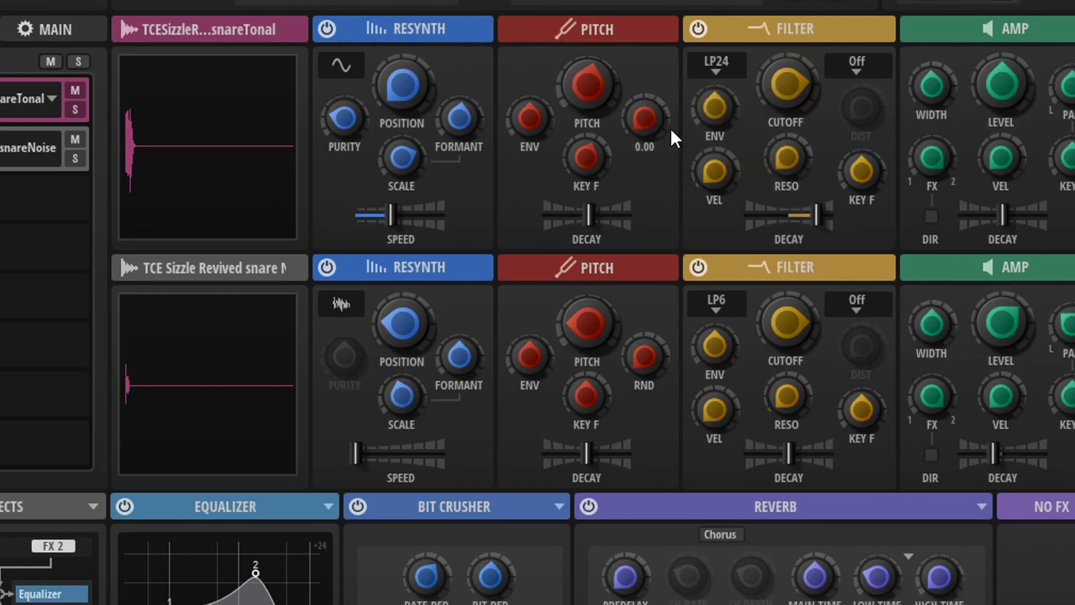
left_click(724, 61)
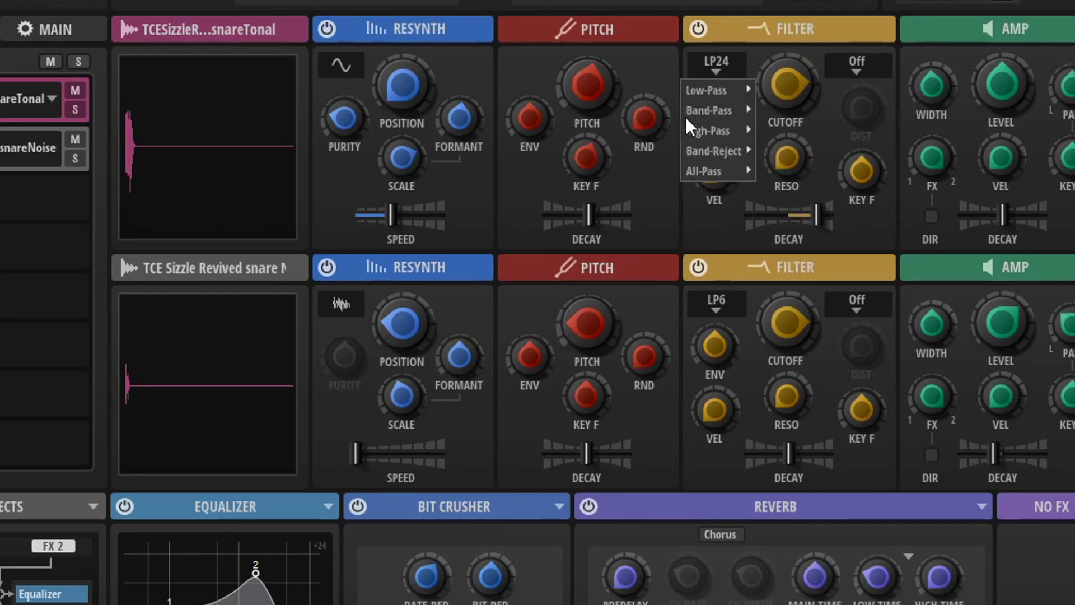
mouse_move(719, 90)
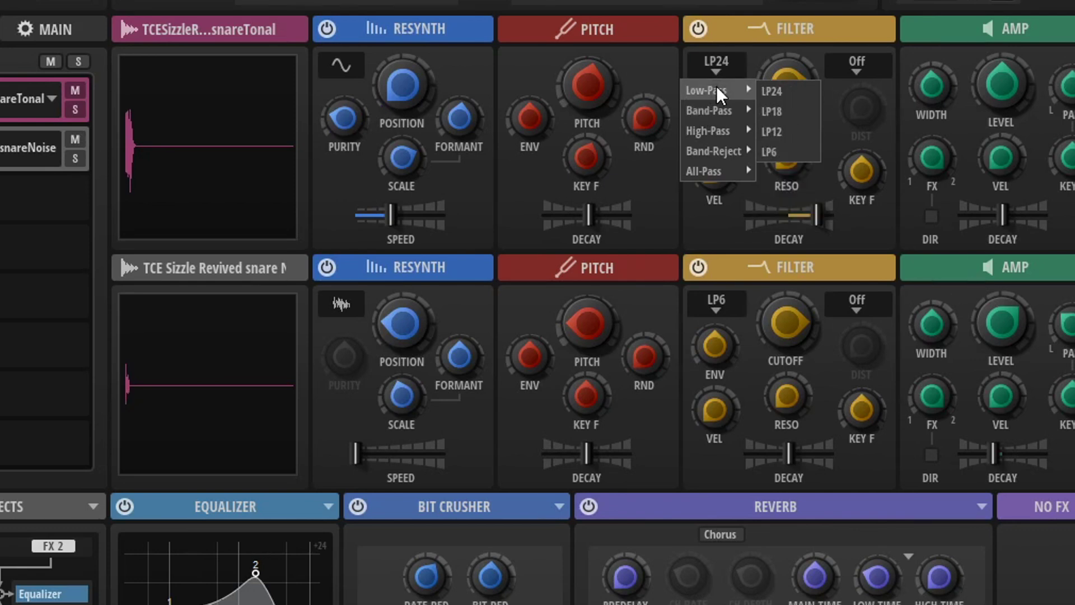
left_click(780, 150)
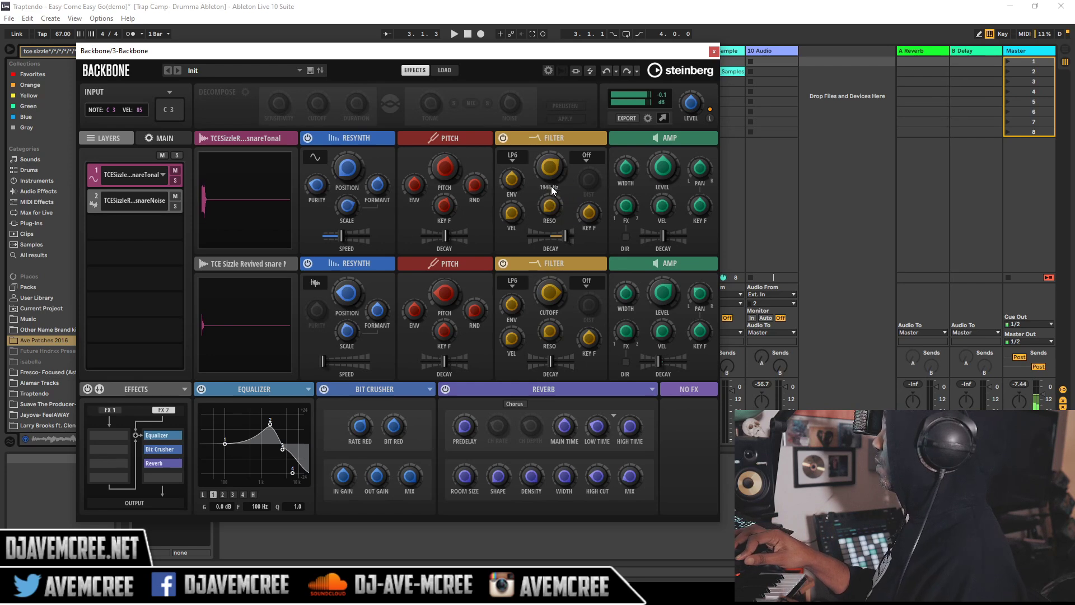
- Set the filter distortion to Tube Drive on both layers, with the tonal layer's distortion amount at 31
left_click(587, 158)
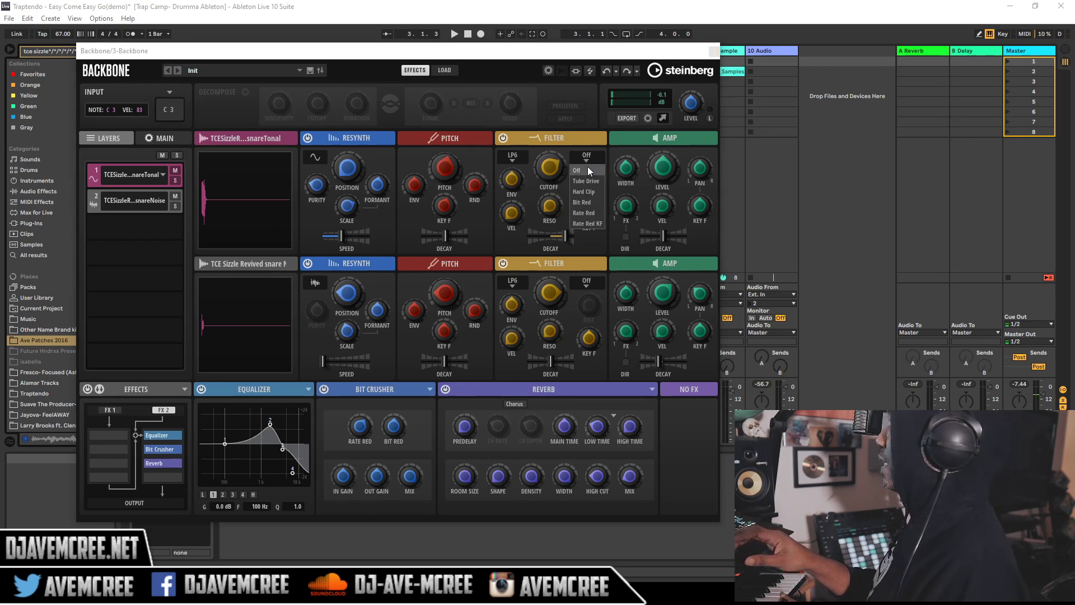
left_click(589, 182)
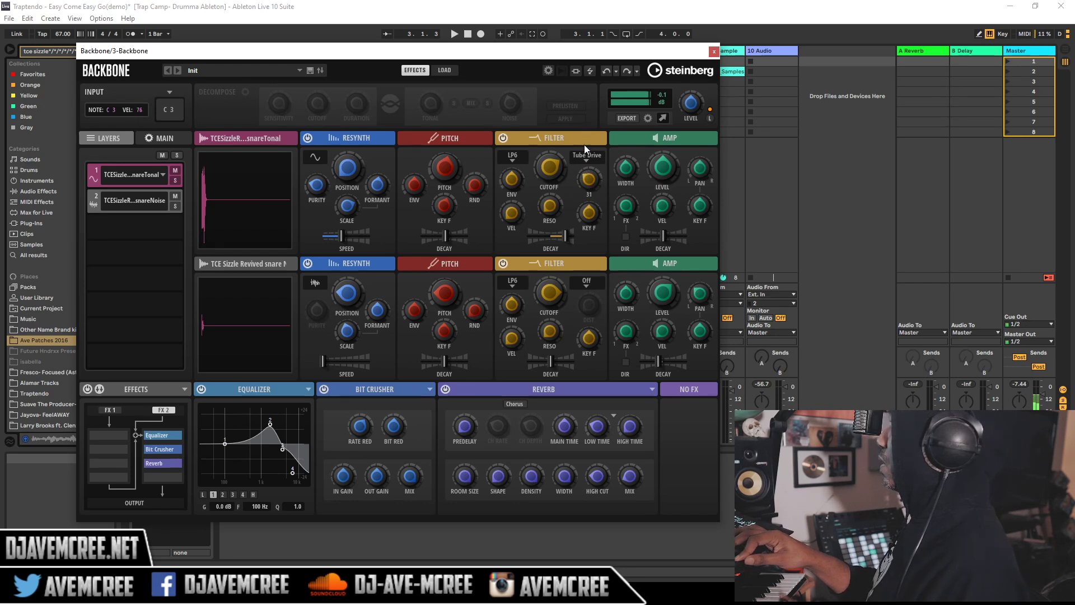
left_click(588, 285)
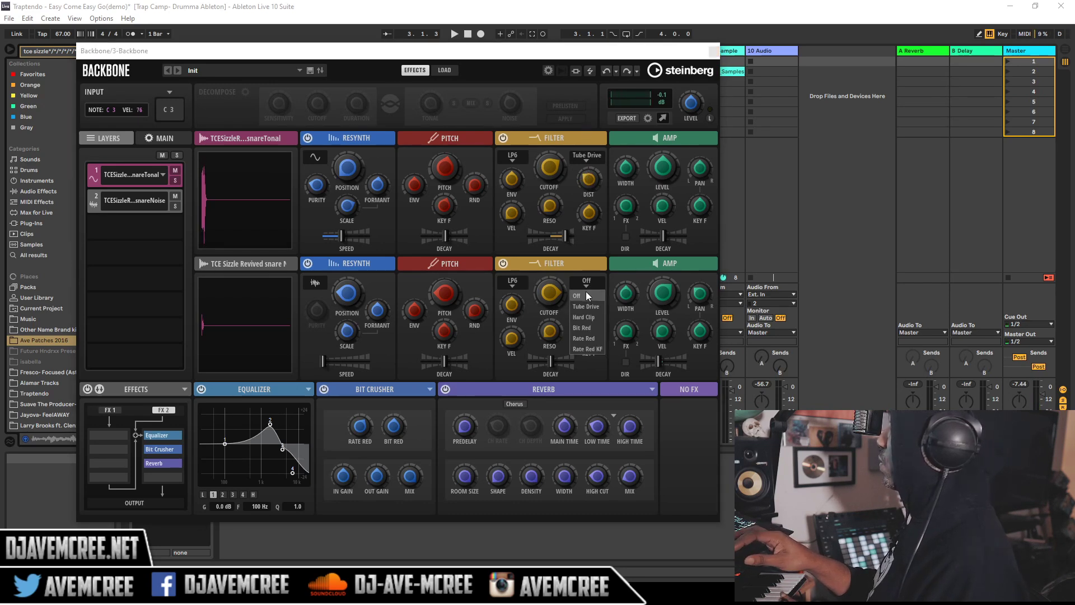
left_click(586, 305)
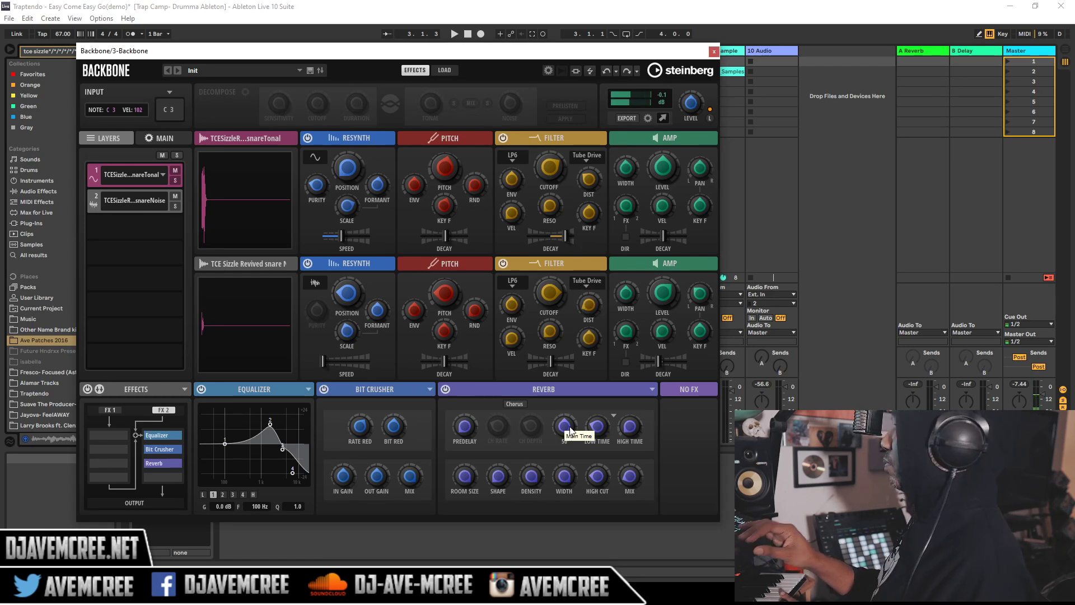
- Play back the beat with the reshaped snare and export the processed sample to the first clip slot of the 10 Audio track
key("space")
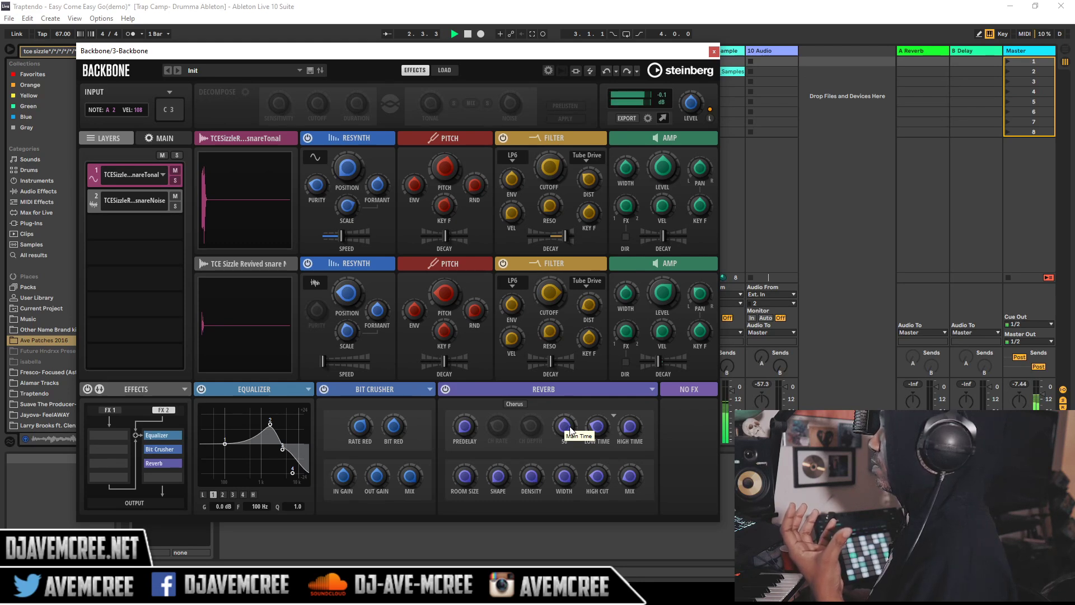
key("space")
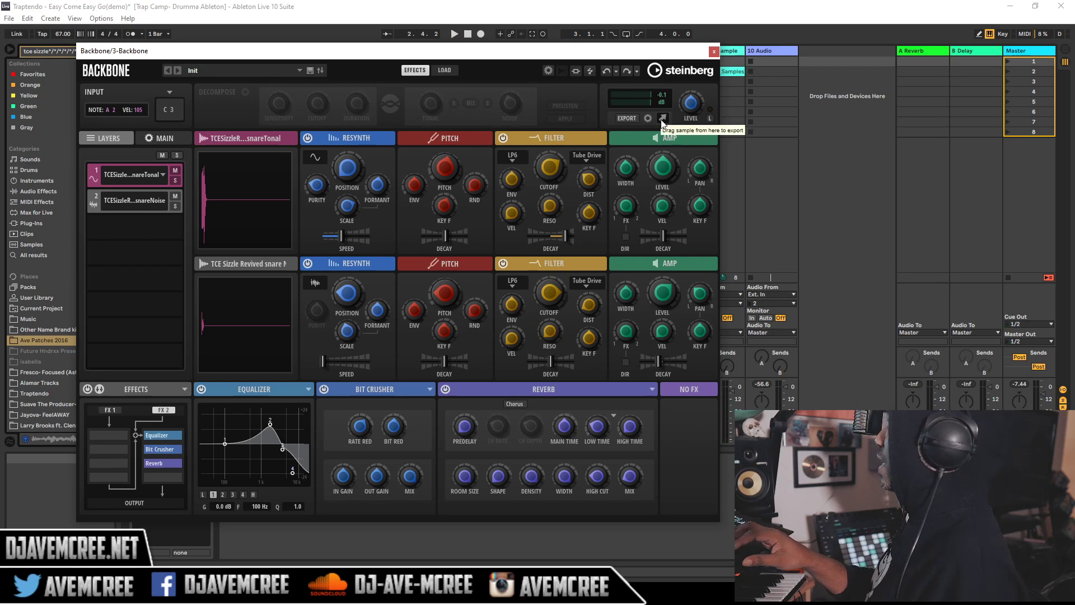
left_click_drag(661, 120, 764, 63)
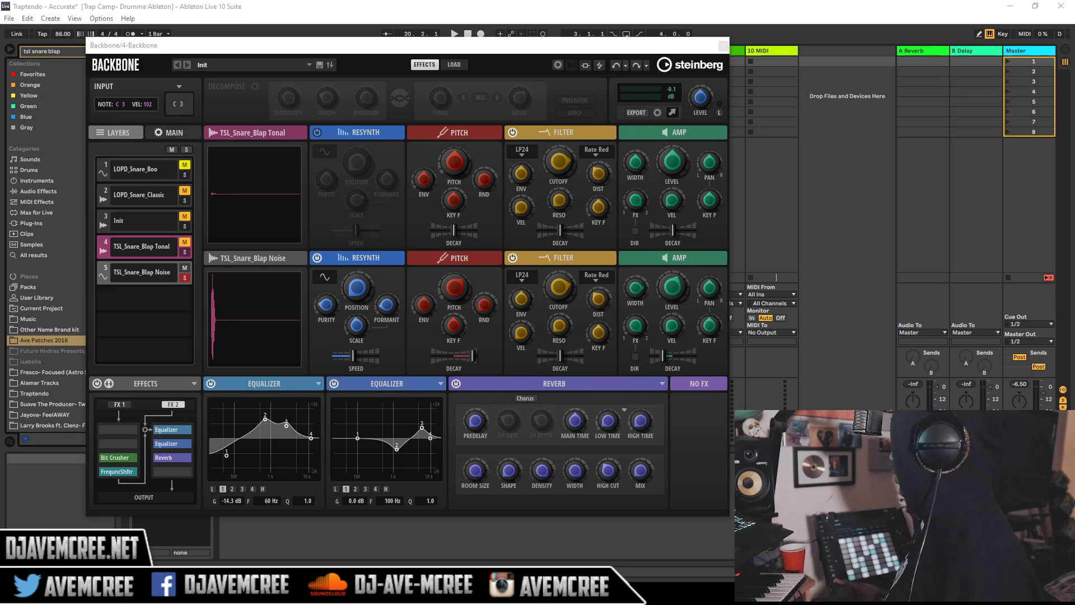
- Listen to the beat in the Accurate project, and look through the program library without loading a preset
key("space")
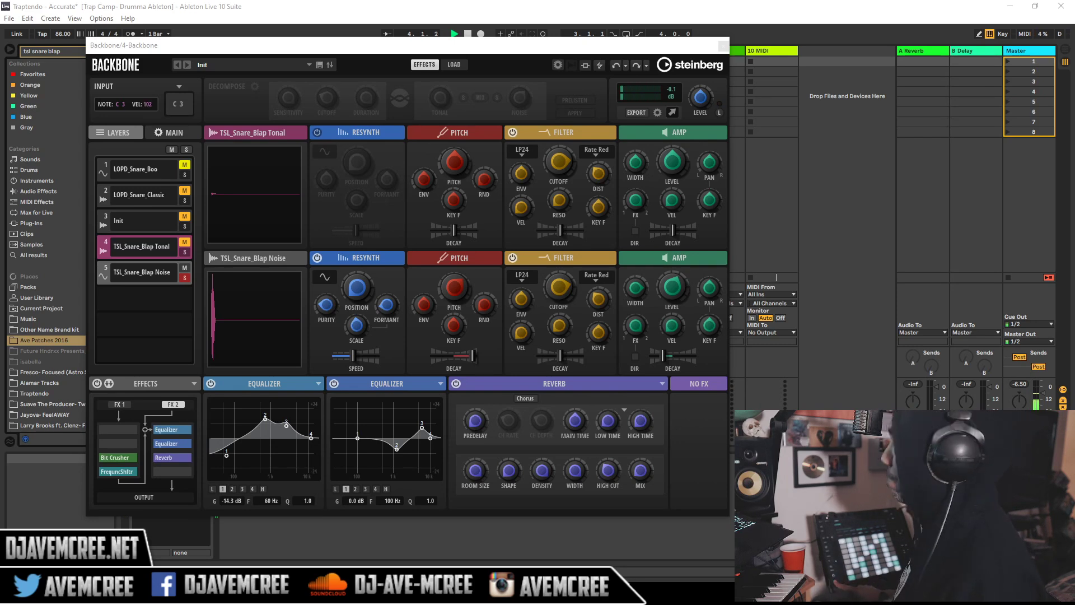
key("space")
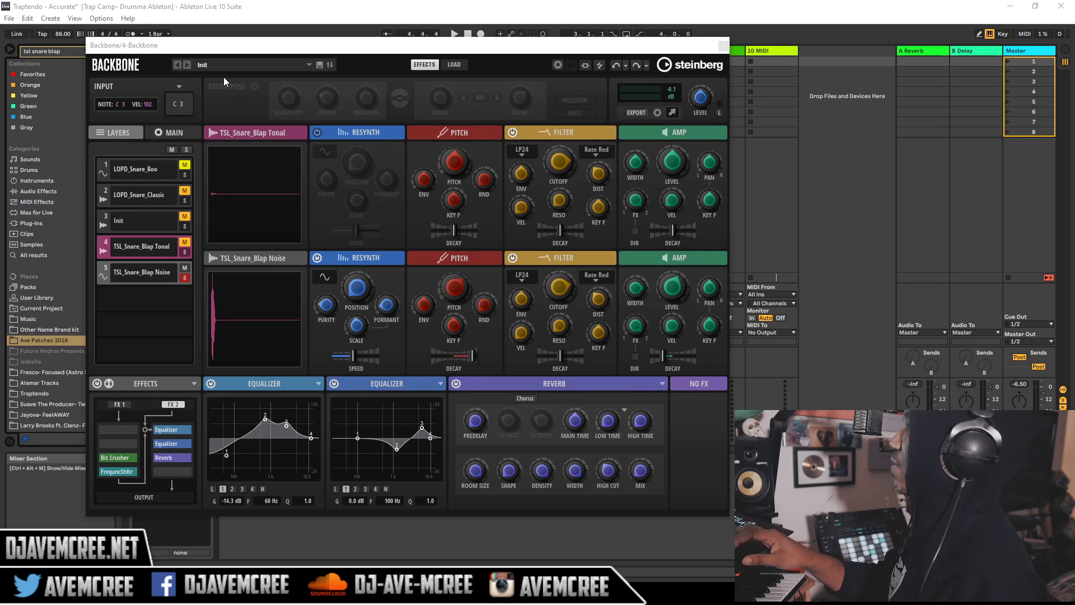
left_click(233, 66)
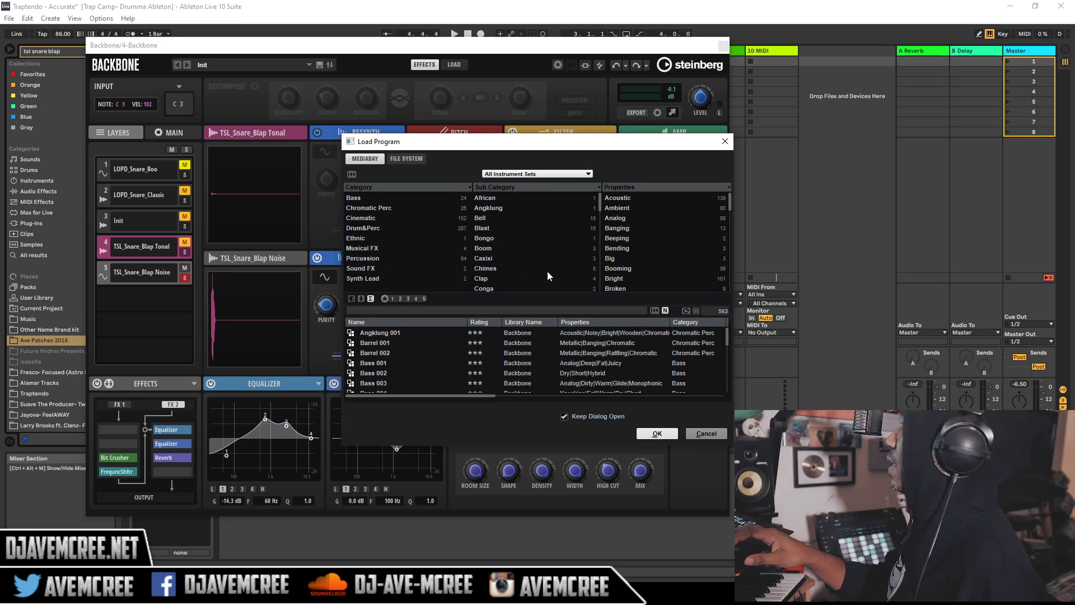
left_click(704, 435)
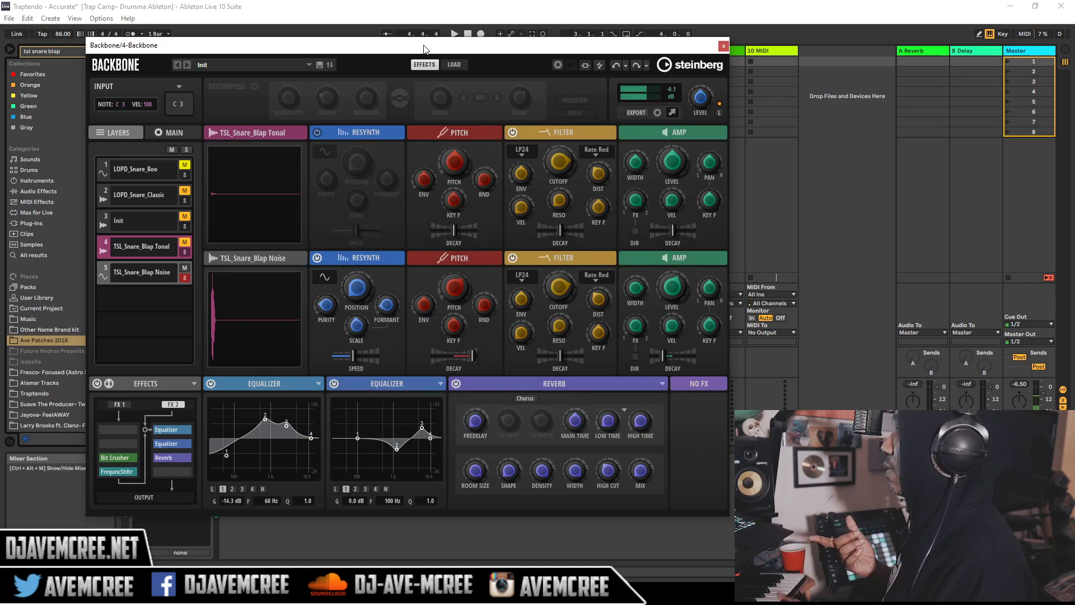
- Preview the original TSL_Snare_Blap.wav sample in Live's browser, moving the plug-in window out of the way and back
left_click_drag(424, 49, 569, 58)
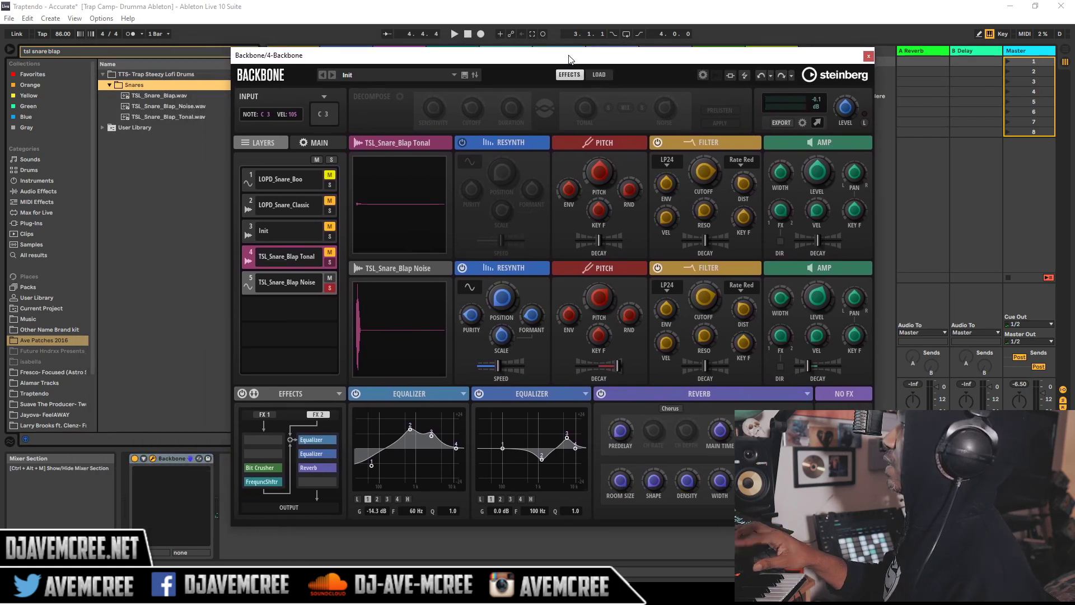
left_click(152, 96)
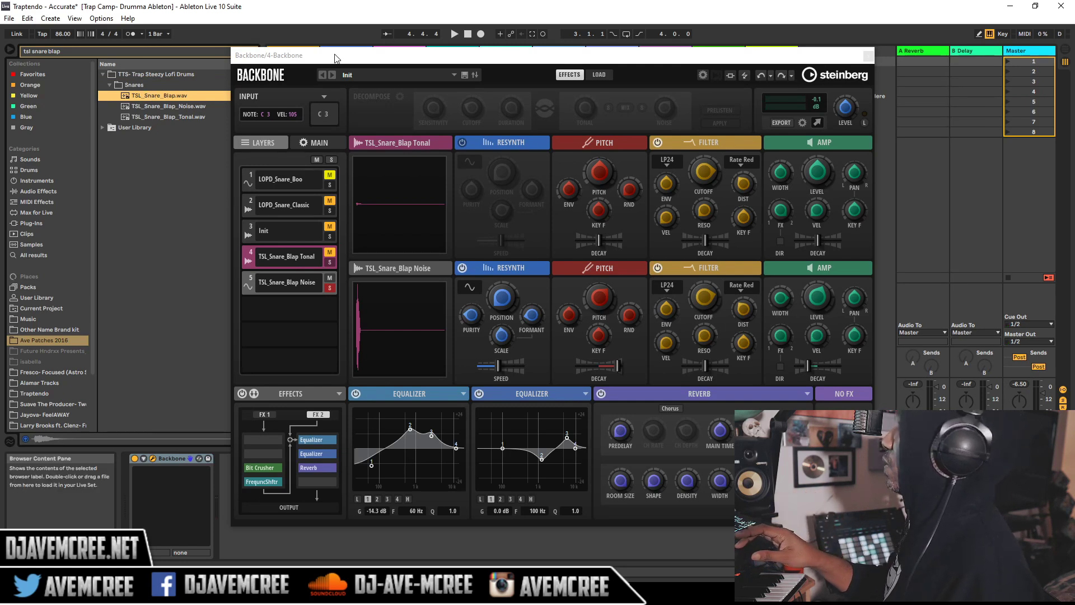
left_click_drag(350, 54, 172, 29)
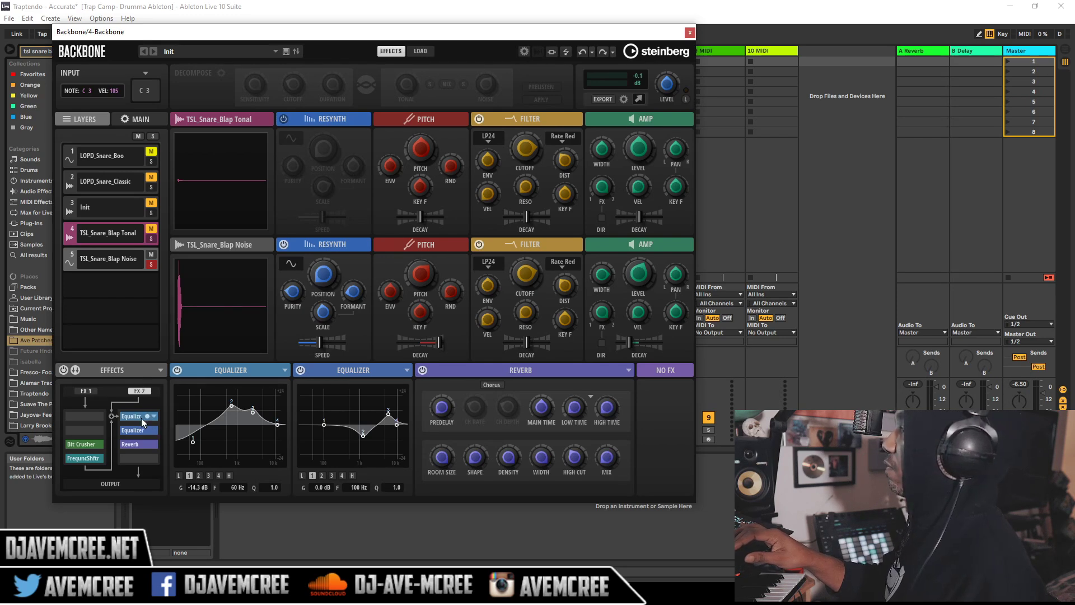
- Try moving the first Equalizer in the FX 2 chain into the Reverb's slot, and undo the move
left_click_drag(131, 415, 137, 441)
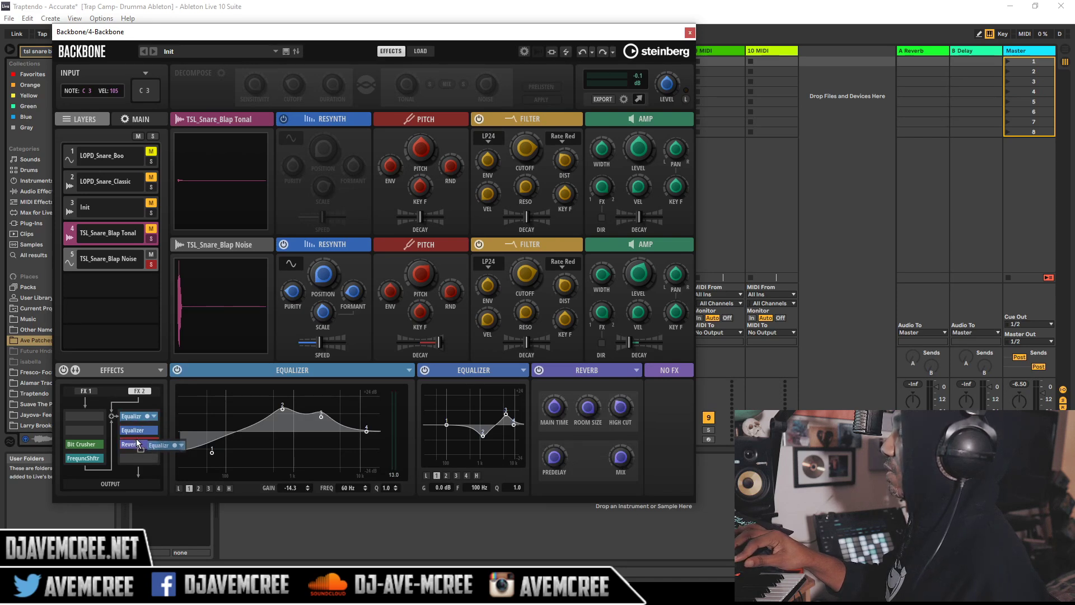
left_click_drag(136, 438, 136, 442)
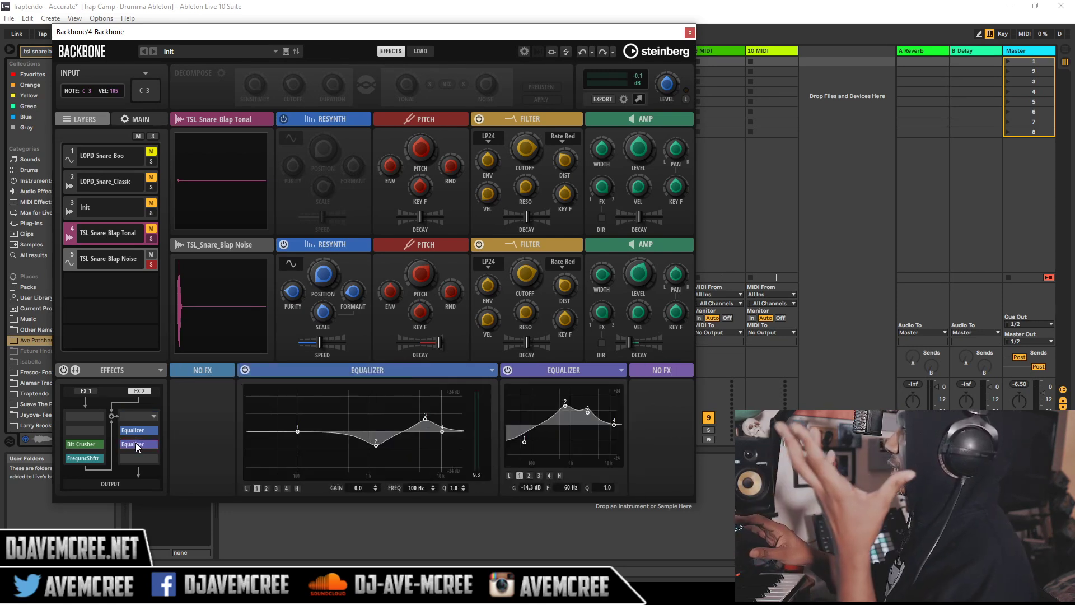
left_click(584, 55)
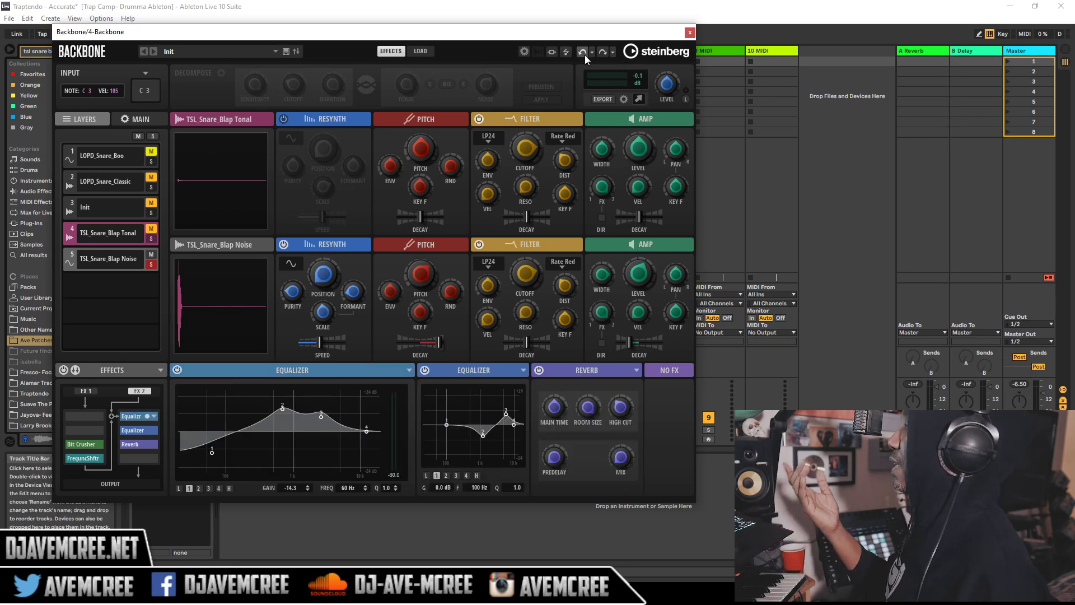